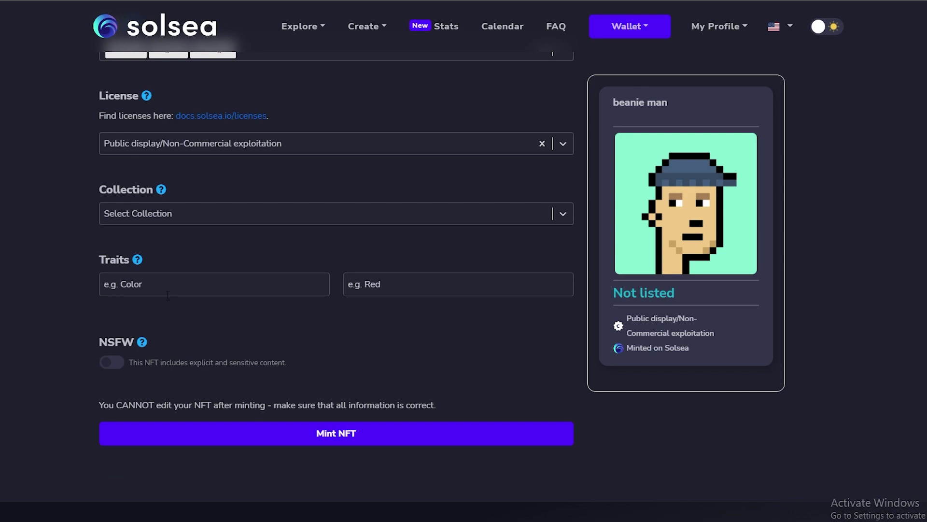
Try to mint the "beanie man" NFT with the completed form and approve the wallet transaction
{"action": "scroll", "coordinate": [317, 446], "scroll_direction": "down", "scroll_amount": 2}
{"action": "scroll", "coordinate": [375, 508], "scroll_direction": "up", "scroll_amount": 3}
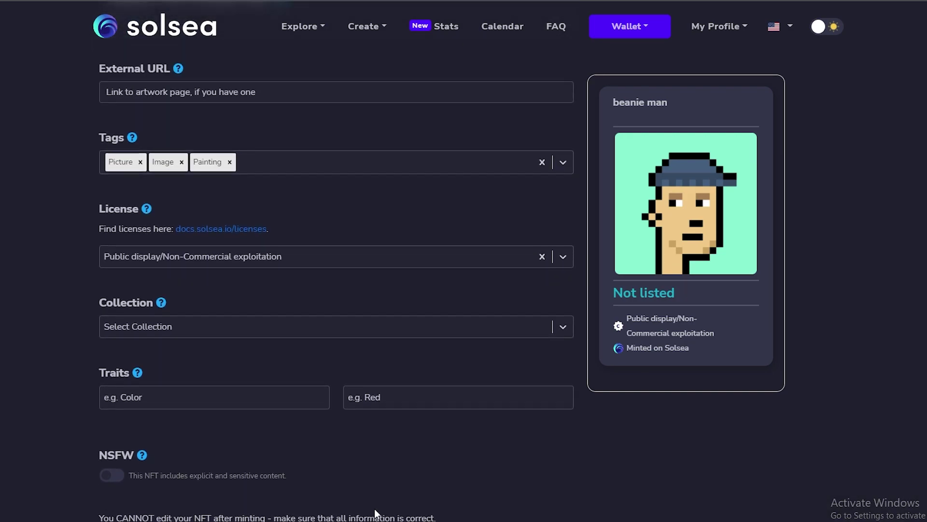
{"action": "scroll", "coordinate": [344, 483], "scroll_direction": "down", "scroll_amount": 2}
{"action": "left_click", "coordinate": [336, 434]}
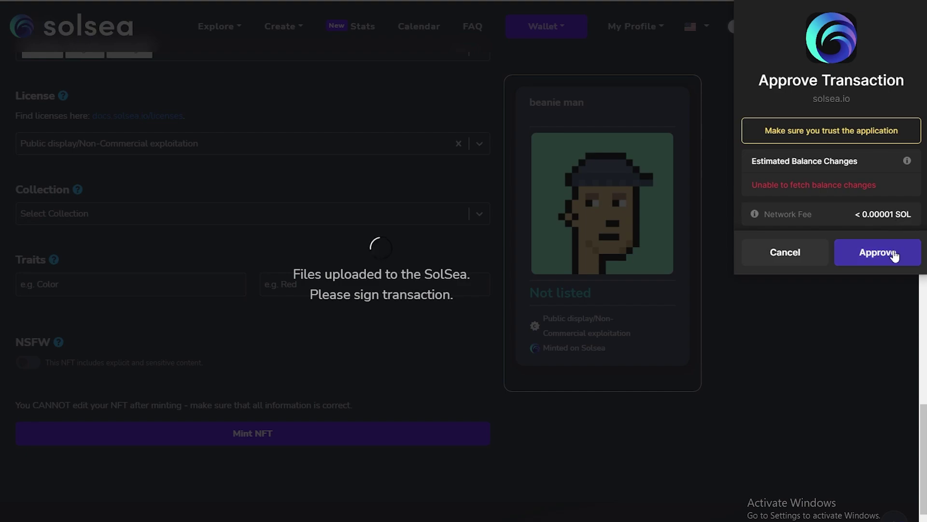
{"action": "left_click", "coordinate": [877, 252]}
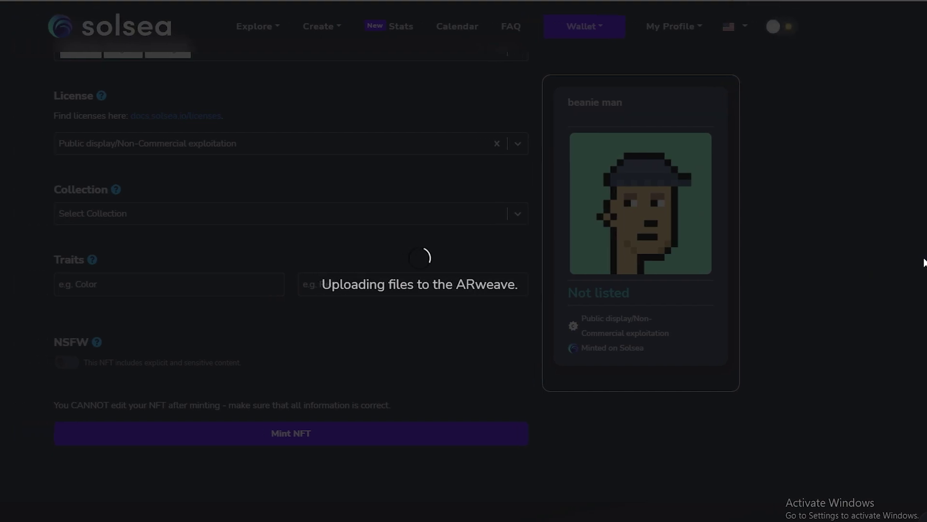
Review the Create NFT form's artwork, title, descriptions, royalties, tags and license entries
{"action": "scroll", "coordinate": [895, 353], "scroll_direction": "up", "scroll_amount": 20}
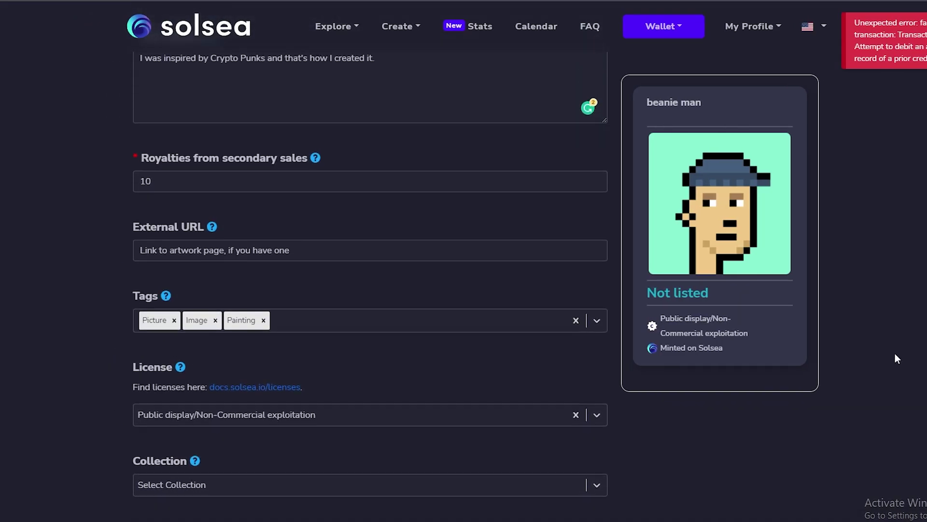
{"action": "scroll", "coordinate": [873, 428], "scroll_direction": "up", "scroll_amount": 15}
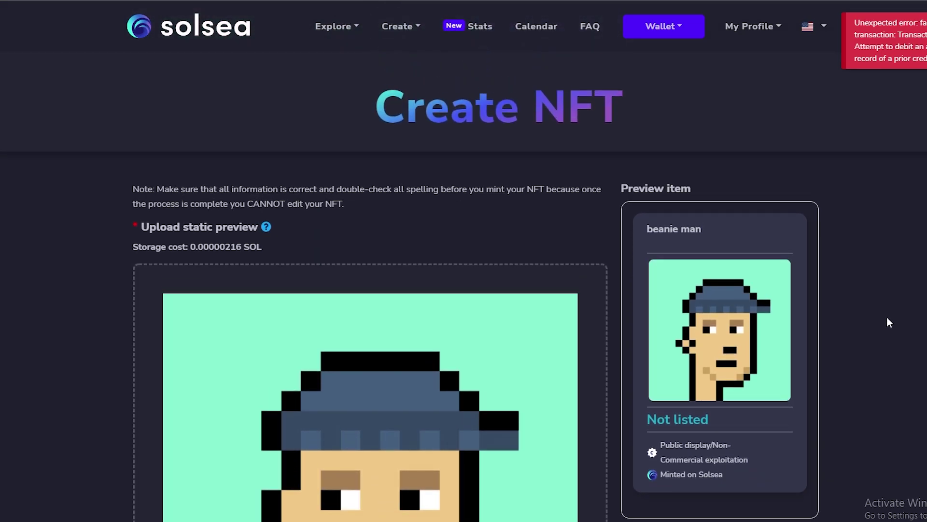
{"action": "scroll", "coordinate": [889, 318], "scroll_direction": "down", "scroll_amount": 7}
{"action": "scroll", "coordinate": [925, 401], "scroll_direction": "down", "scroll_amount": 15}
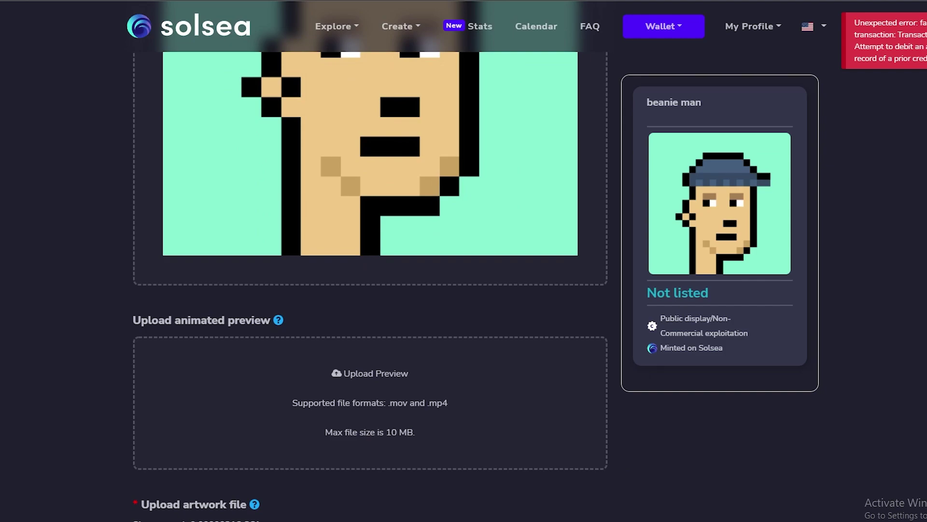
{"action": "scroll", "coordinate": [695, 471], "scroll_direction": "down", "scroll_amount": 12}
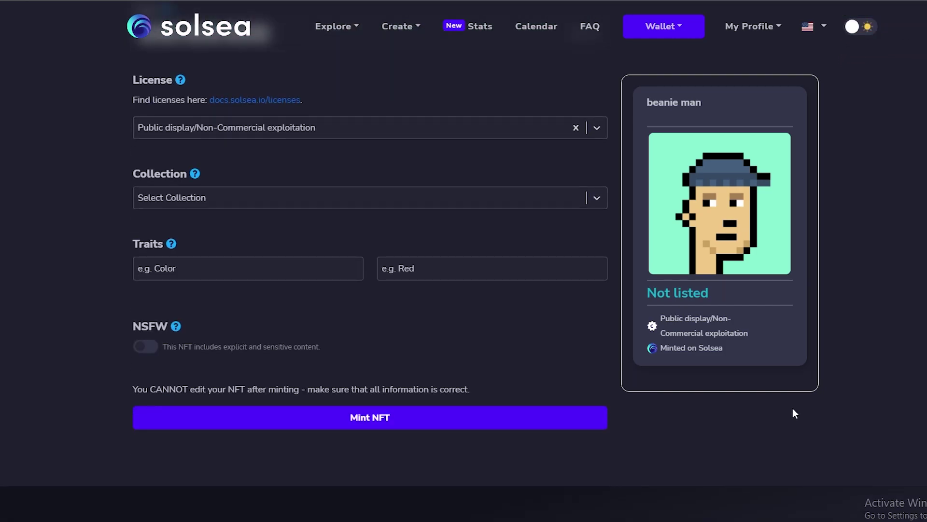
{"action": "scroll", "coordinate": [794, 413], "scroll_direction": "down", "scroll_amount": 2}
{"action": "scroll", "coordinate": [493, 441], "scroll_direction": "up", "scroll_amount": 15}
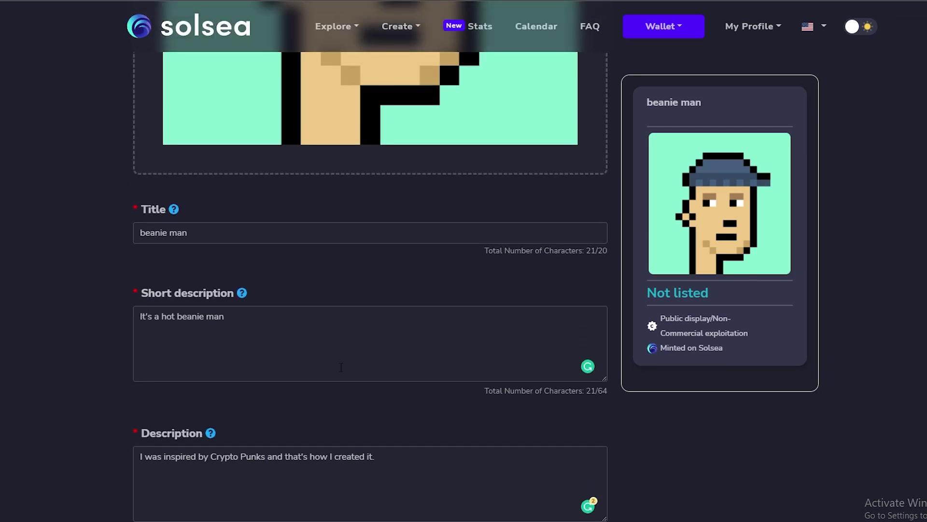
{"action": "scroll", "coordinate": [345, 480], "scroll_direction": "up", "scroll_amount": 5}
{"action": "scroll", "coordinate": [346, 483], "scroll_direction": "down", "scroll_amount": 5}
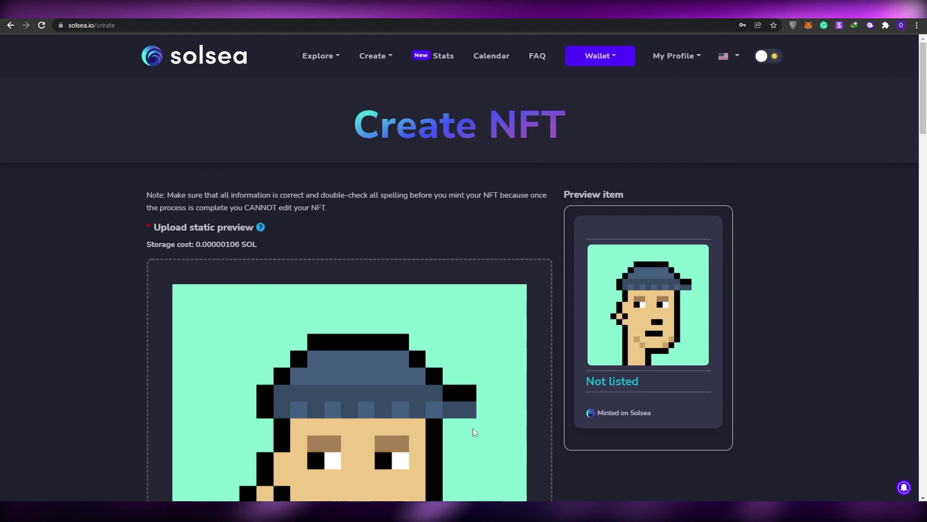
Open the Create Collection form
{"action": "left_click", "coordinate": [374, 57]}
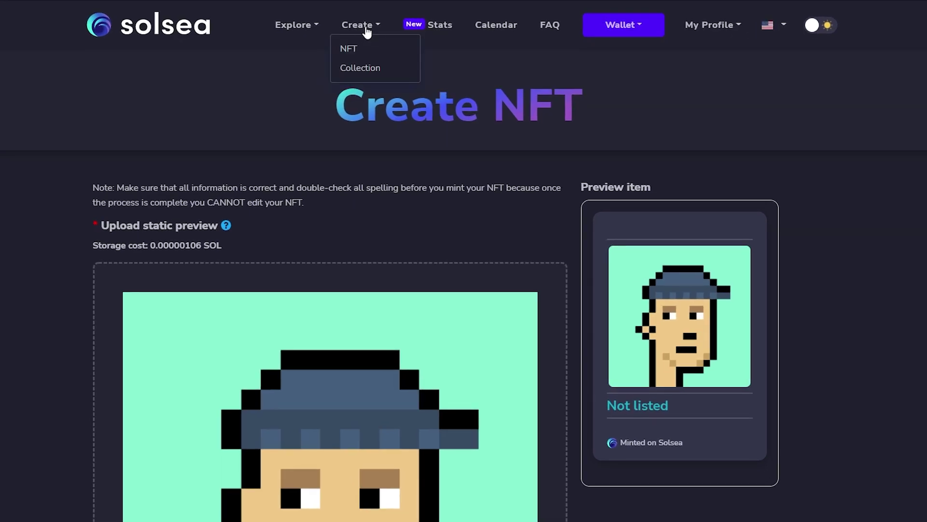
{"action": "left_click", "coordinate": [296, 27]}
{"action": "mouse_move", "coordinate": [341, 31]}
{"action": "left_click", "coordinate": [365, 71]}
Examine the collection form's title and description fields, image upload size requirements, tags and collection symbol
{"action": "scroll", "coordinate": [198, 246], "scroll_direction": "down", "scroll_amount": 1}
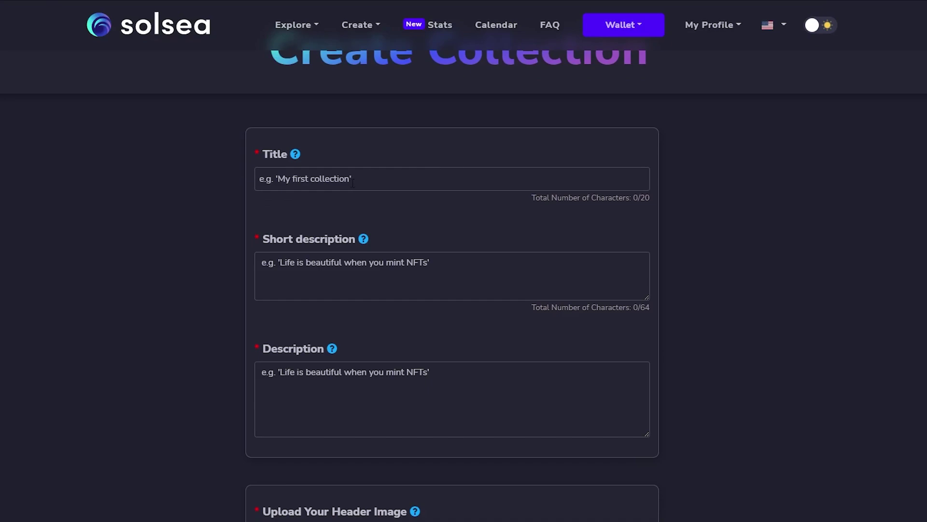
{"action": "scroll", "coordinate": [353, 182], "scroll_direction": "down", "scroll_amount": 4}
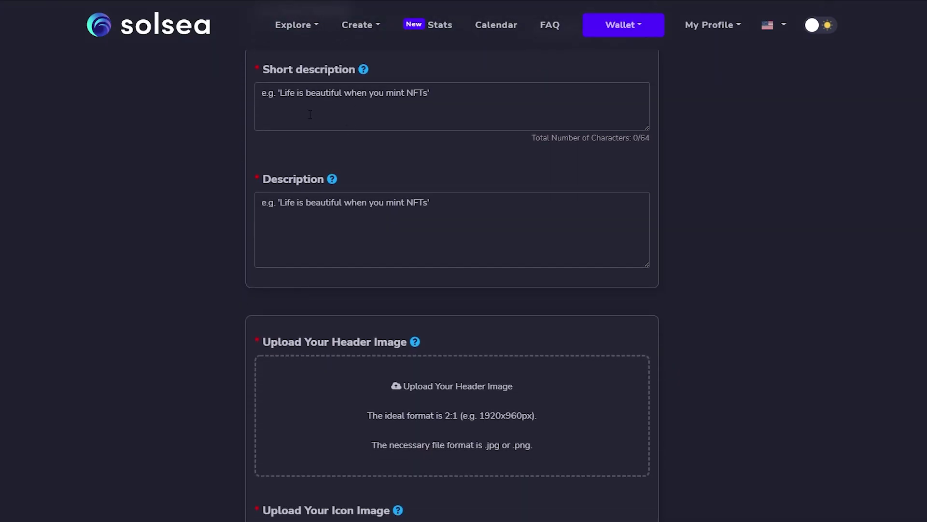
{"action": "scroll", "coordinate": [308, 138], "scroll_direction": "up", "scroll_amount": 1}
{"action": "scroll", "coordinate": [262, 200], "scroll_direction": "down", "scroll_amount": 2}
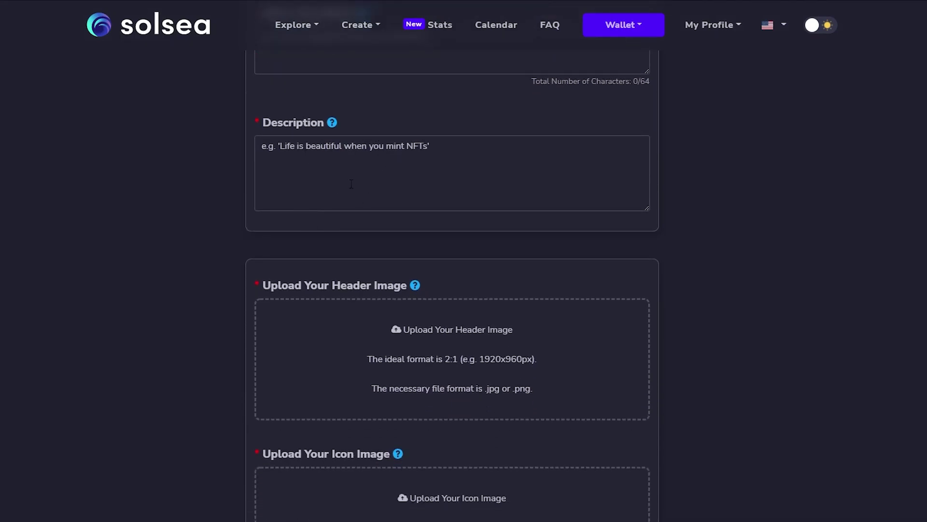
{"action": "scroll", "coordinate": [351, 183], "scroll_direction": "down", "scroll_amount": 5}
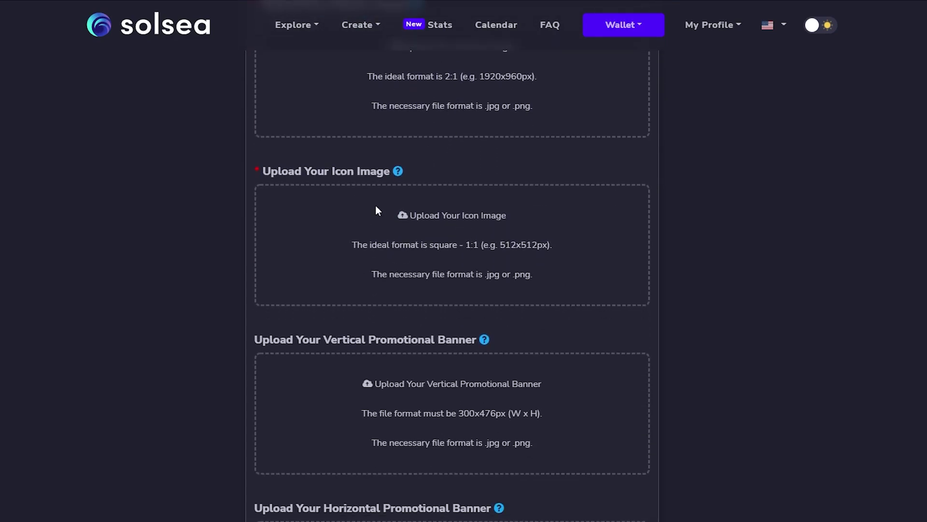
{"action": "scroll", "coordinate": [406, 270], "scroll_direction": "down", "scroll_amount": 1}
{"action": "scroll", "coordinate": [454, 378], "scroll_direction": "down", "scroll_amount": 1}
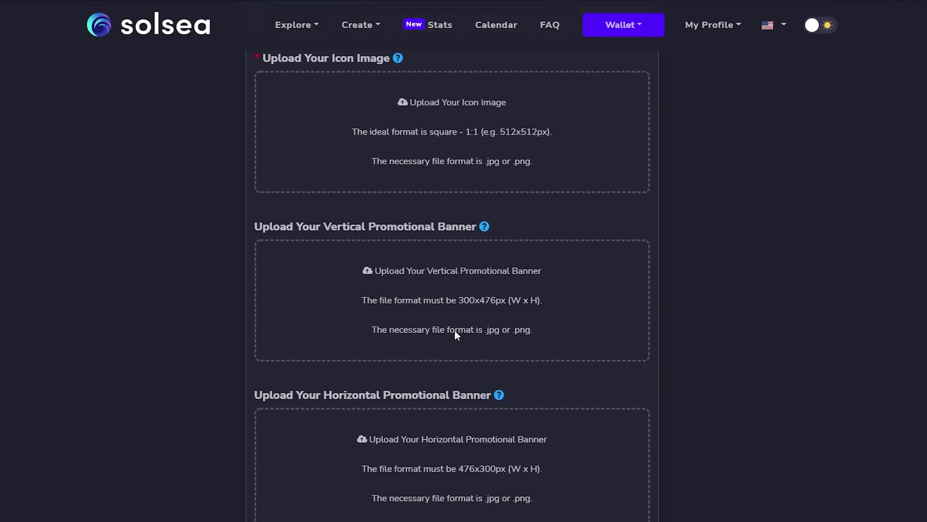
{"action": "scroll", "coordinate": [450, 297], "scroll_direction": "down", "scroll_amount": 2}
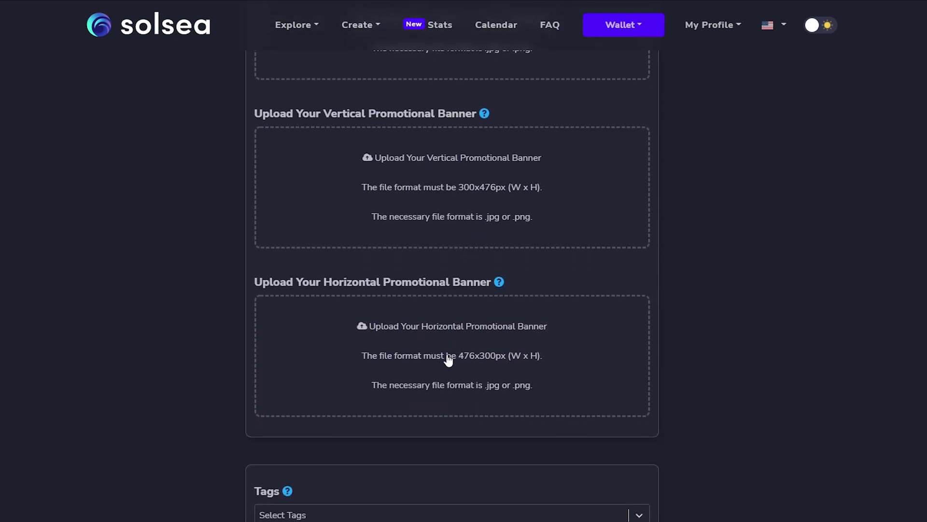
{"action": "scroll", "coordinate": [448, 359], "scroll_direction": "down", "scroll_amount": 2}
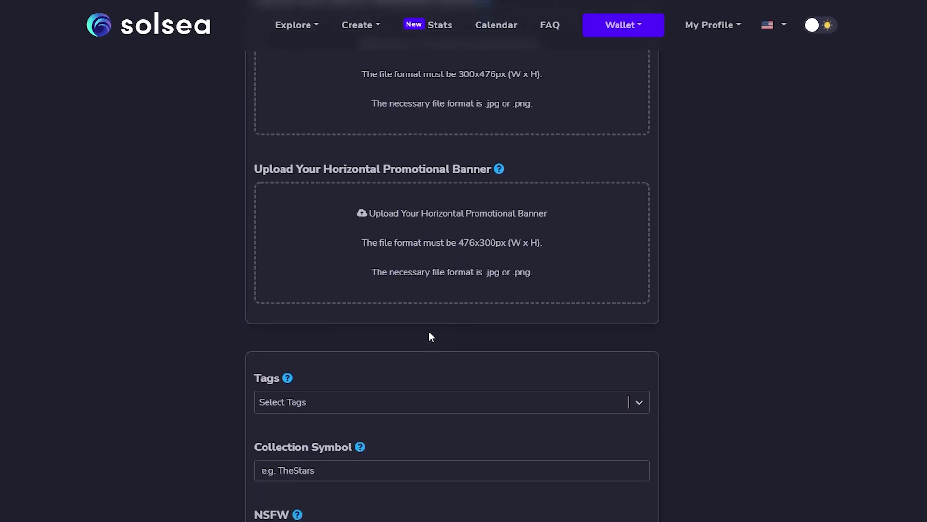
{"action": "scroll", "coordinate": [445, 282], "scroll_direction": "up", "scroll_amount": 1}
{"action": "scroll", "coordinate": [466, 249], "scroll_direction": "up", "scroll_amount": 1}
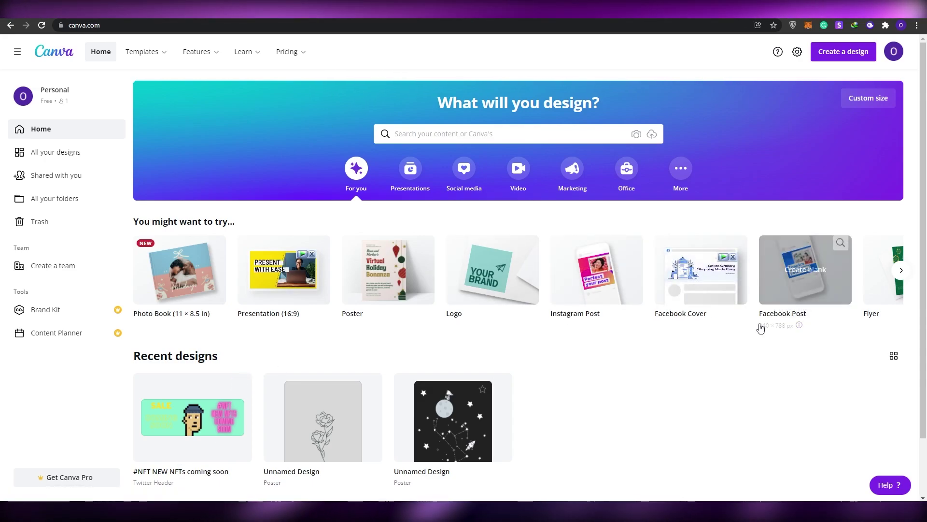
Switch to Canva and create a new custom-size design 300 px wide and 476 px high
{"action": "left_click", "coordinate": [901, 270]}
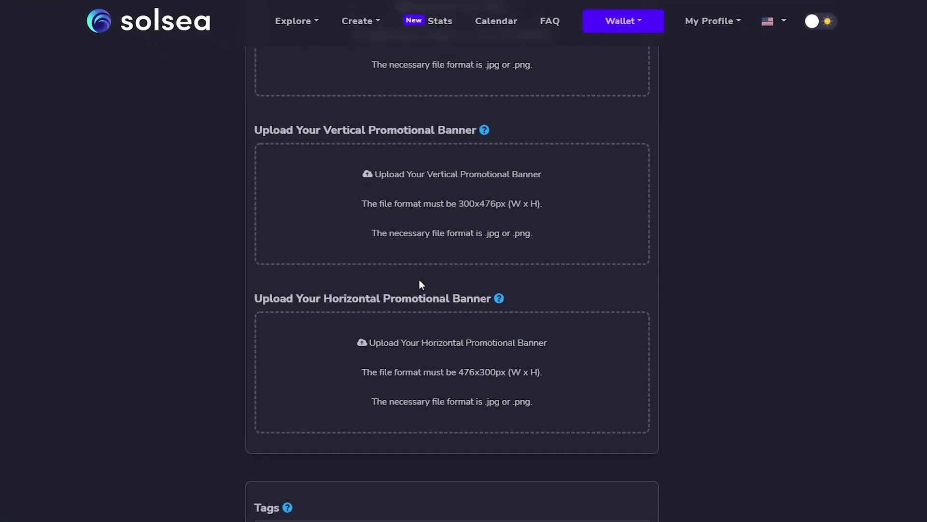
{"action": "scroll", "coordinate": [420, 282], "scroll_direction": "up", "scroll_amount": 1}
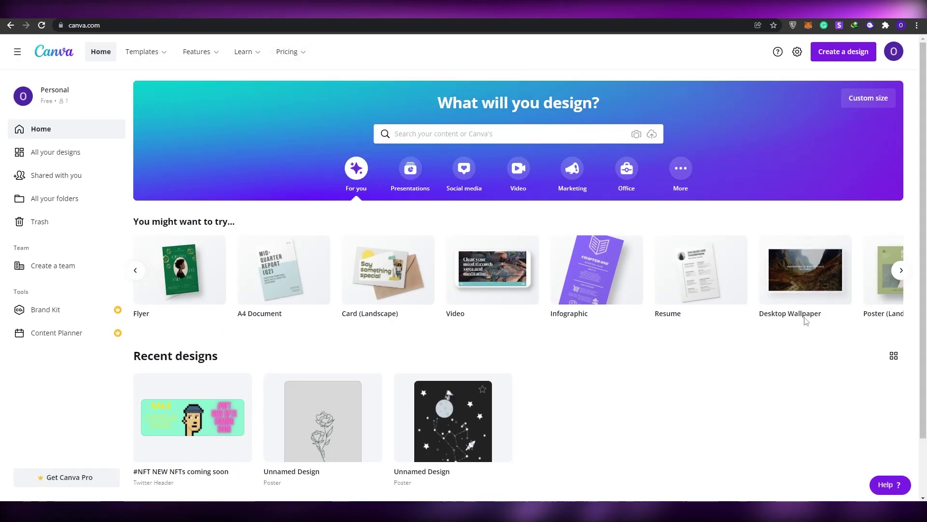
{"action": "left_click", "coordinate": [680, 169]}
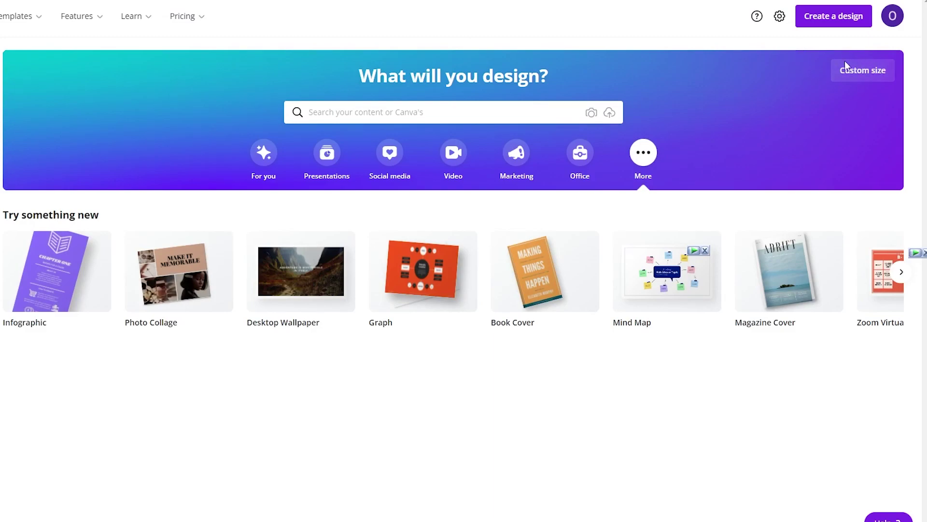
{"action": "left_click", "coordinate": [869, 70]}
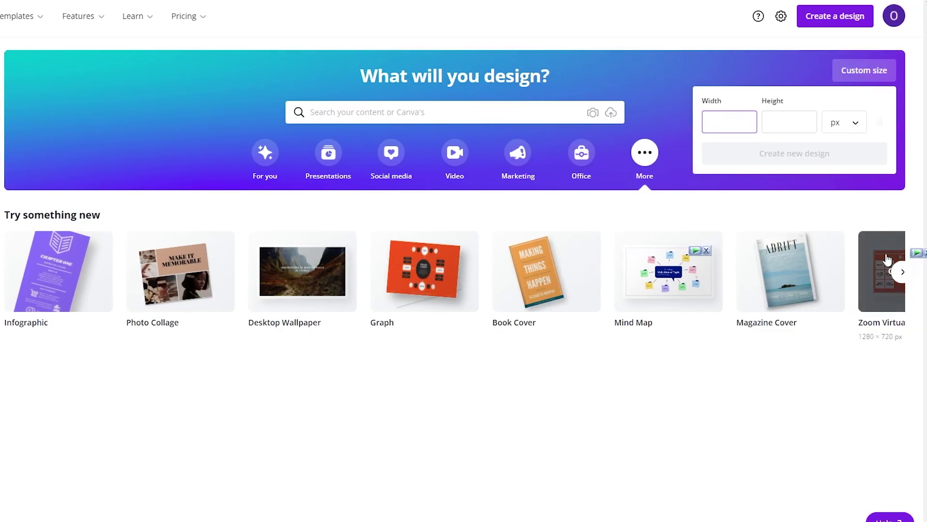
{"action": "type", "text": "300"}
{"action": "key", "text": "Tab"}
{"action": "type", "text": "476"}
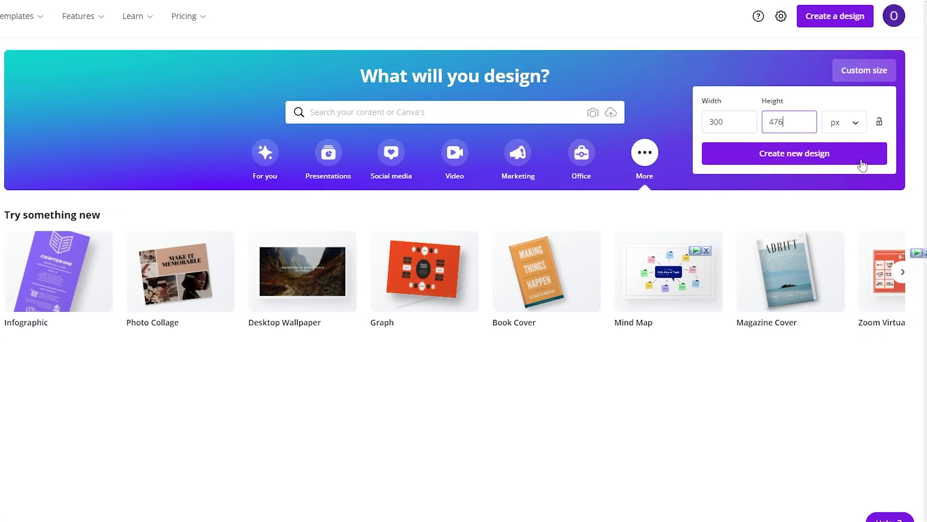
{"action": "left_click", "coordinate": [863, 161]}
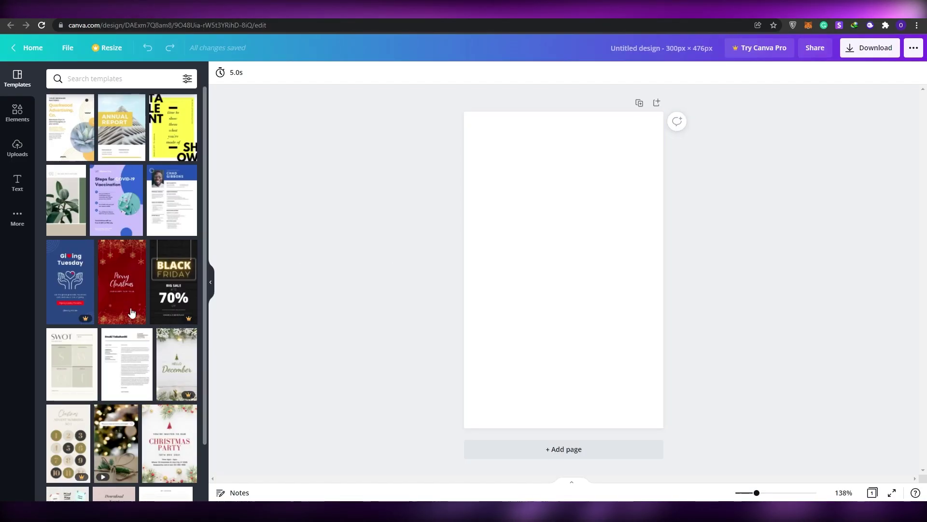
Add the uploaded beanie character image to the page, enlarge it to the full page width and centre it vertically
{"action": "scroll", "coordinate": [203, 372], "scroll_direction": "down", "scroll_amount": 1}
{"action": "left_click", "coordinate": [17, 151]}
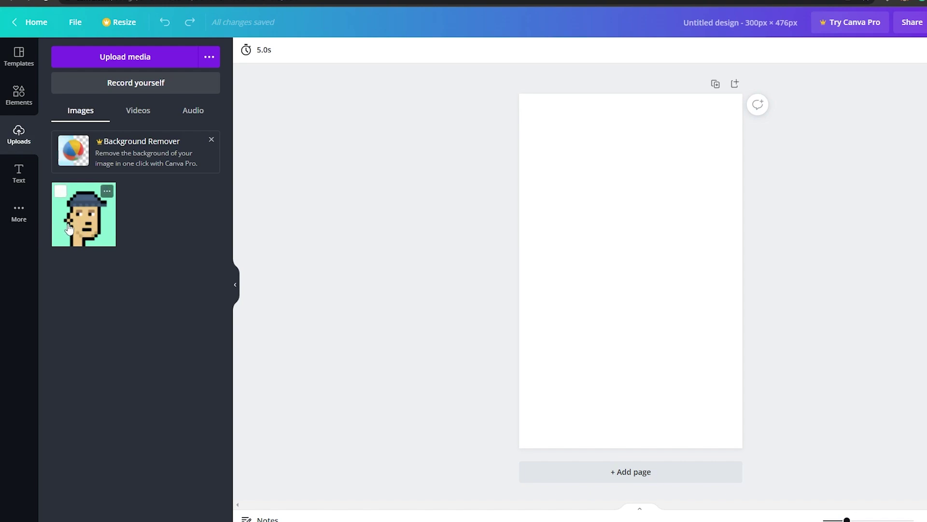
{"action": "left_click", "coordinate": [68, 227]}
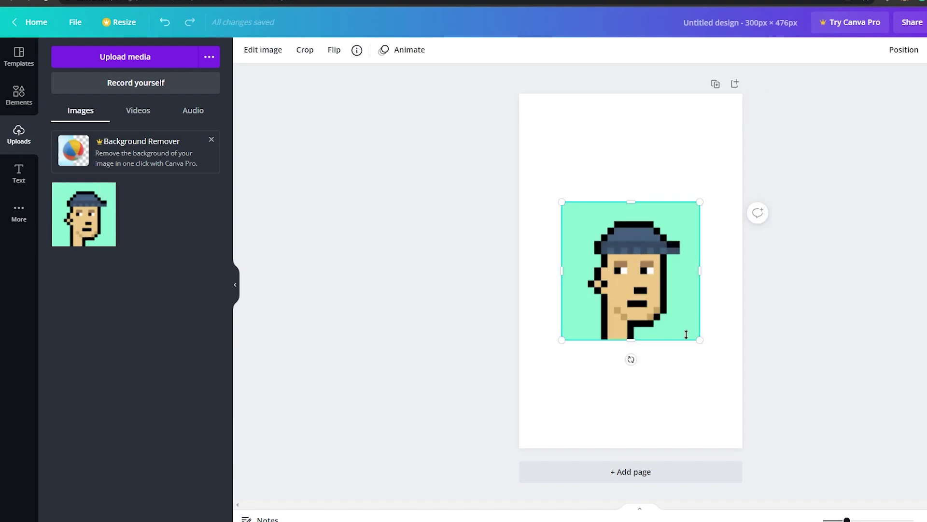
{"action": "left_click_drag", "start_coordinate": [700, 342], "coordinate": [746, 386]}
{"action": "left_click_drag", "start_coordinate": [705, 347], "coordinate": [658, 238]}
{"action": "left_click_drag", "start_coordinate": [709, 284], "coordinate": [751, 306]}
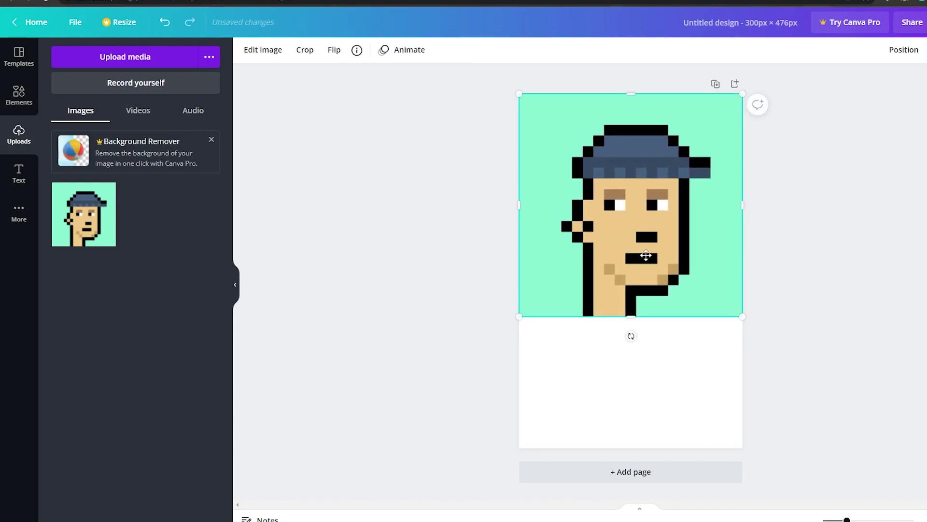
{"action": "left_click_drag", "start_coordinate": [631, 243], "coordinate": [647, 318]}
Fill the page background with the photo's mint green and move the character image down to the page's bottom edge
{"action": "left_click", "coordinate": [681, 103]}
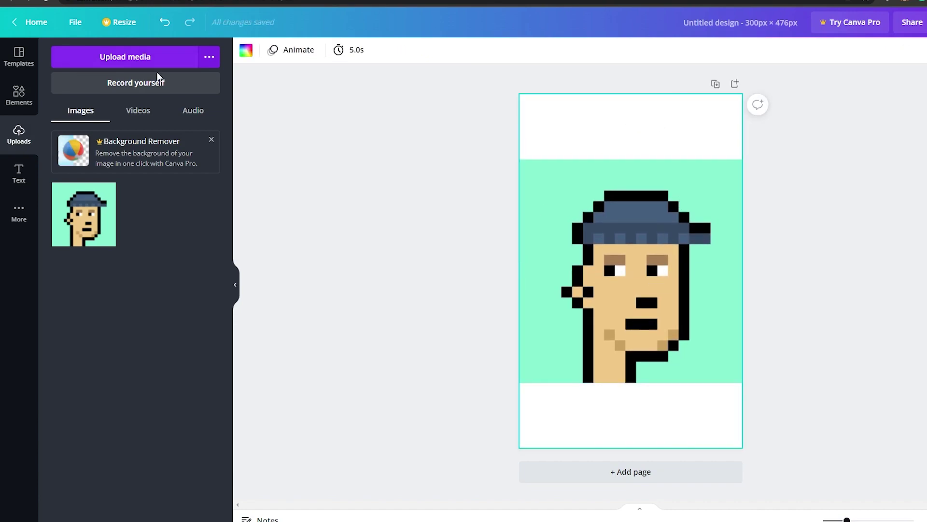
{"action": "left_click", "coordinate": [246, 50]}
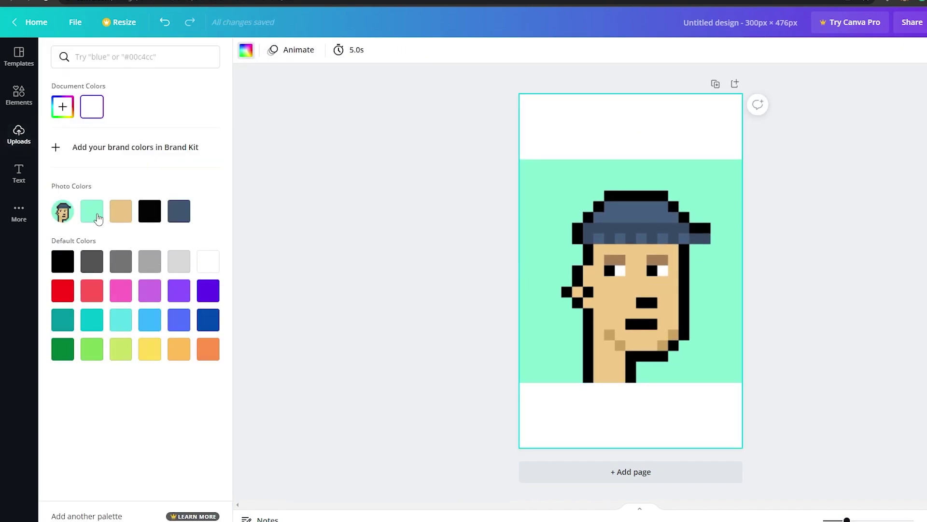
{"action": "left_click", "coordinate": [92, 211]}
{"action": "left_click", "coordinate": [827, 317]}
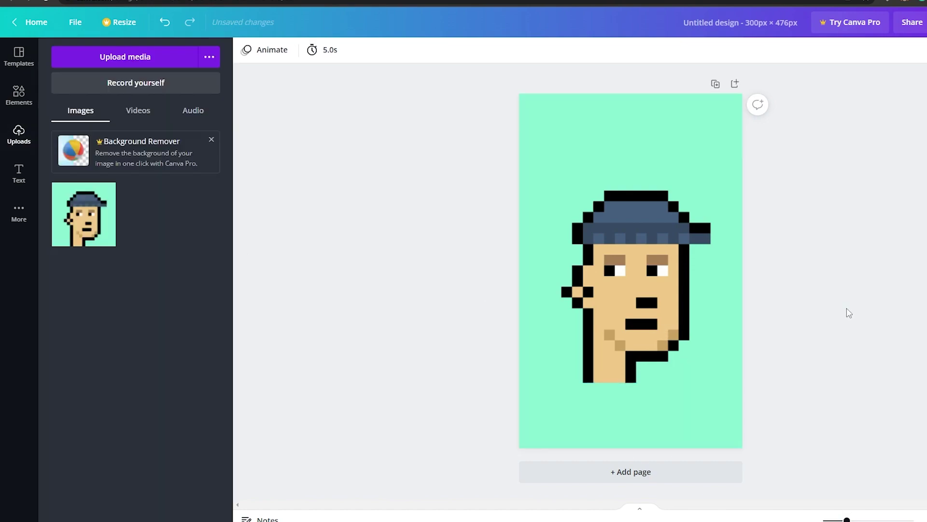
{"action": "left_click_drag", "start_coordinate": [649, 282], "coordinate": [650, 347]}
{"action": "left_click", "coordinate": [570, 115]}
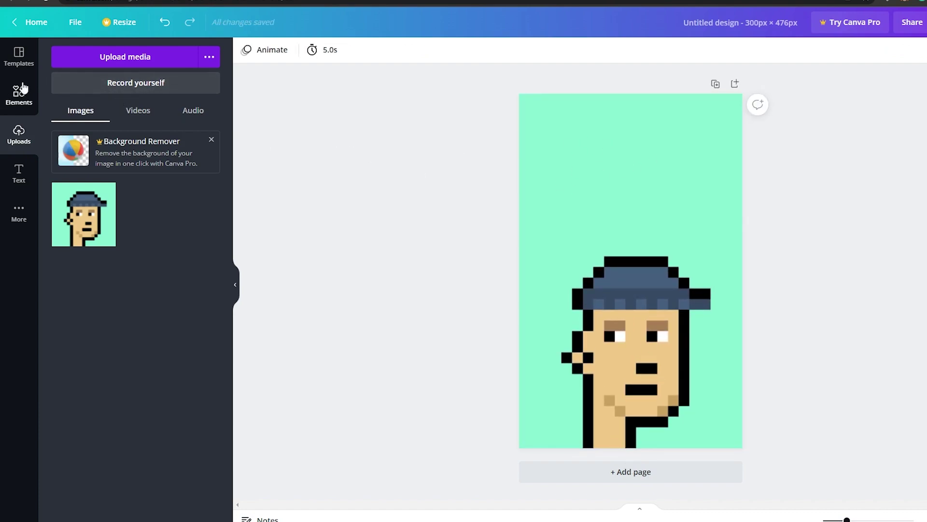
Add the yellow "HUGE SALE" text combination above the character and enlarge it to span the page width
{"action": "left_click", "coordinate": [19, 173]}
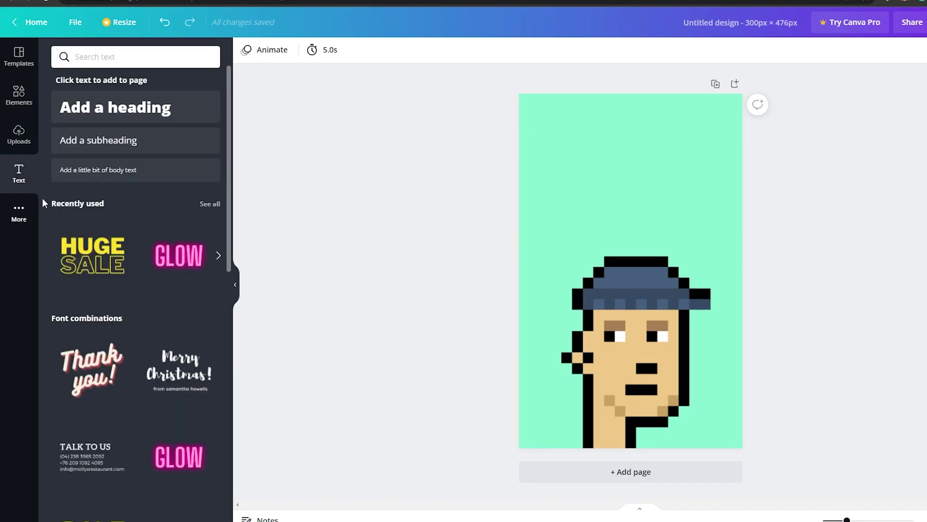
{"action": "scroll", "coordinate": [147, 268], "scroll_direction": "down", "scroll_amount": 1}
{"action": "left_click", "coordinate": [93, 201]}
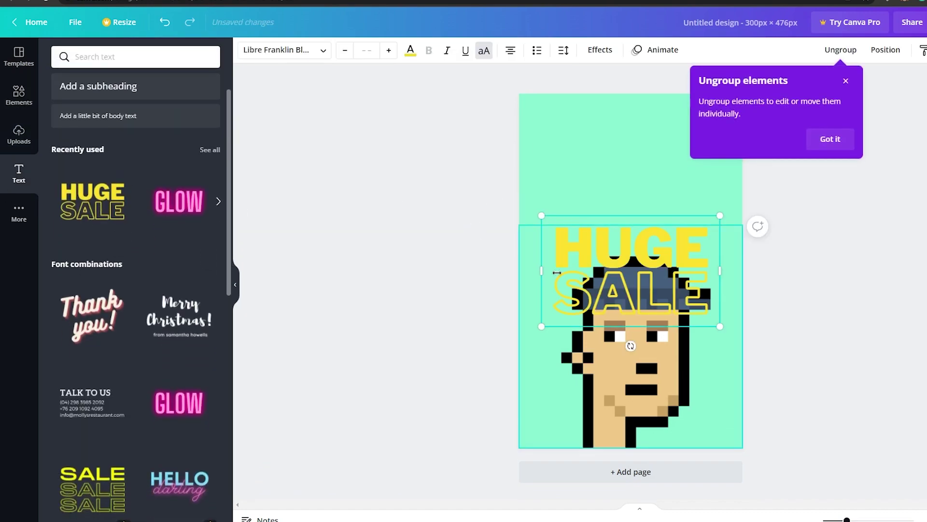
{"action": "left_click_drag", "start_coordinate": [645, 258], "coordinate": [622, 143]}
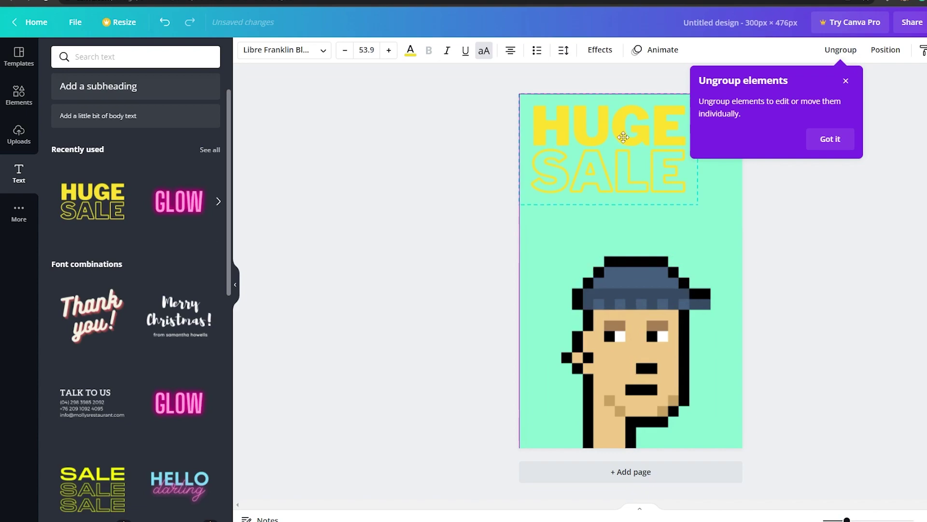
{"action": "left_click", "coordinate": [850, 213]}
{"action": "left_click", "coordinate": [669, 181]}
{"action": "left_click_drag", "start_coordinate": [698, 204], "coordinate": [749, 217]}
{"action": "key", "text": "Escape"}
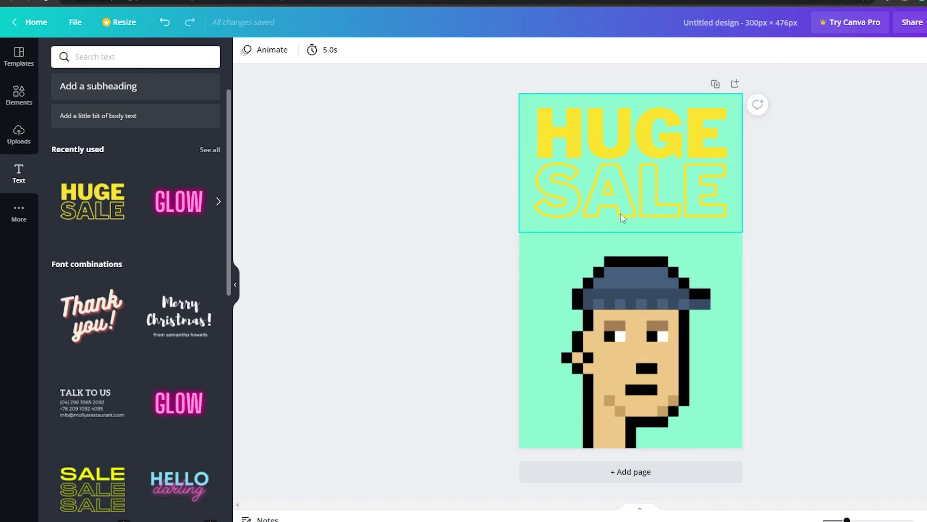
Add the pink neon "GLOW" text combination to the page and replace its wording with "BUY NOW"
{"action": "scroll", "coordinate": [135, 290], "scroll_direction": "down", "scroll_amount": 2}
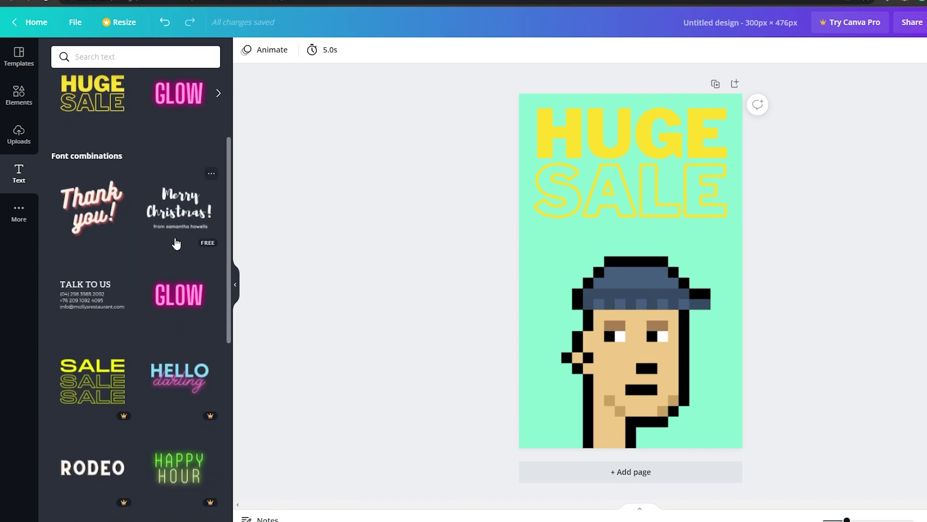
{"action": "scroll", "coordinate": [188, 270], "scroll_direction": "down", "scroll_amount": 1}
{"action": "scroll", "coordinate": [196, 314], "scroll_direction": "up", "scroll_amount": 1}
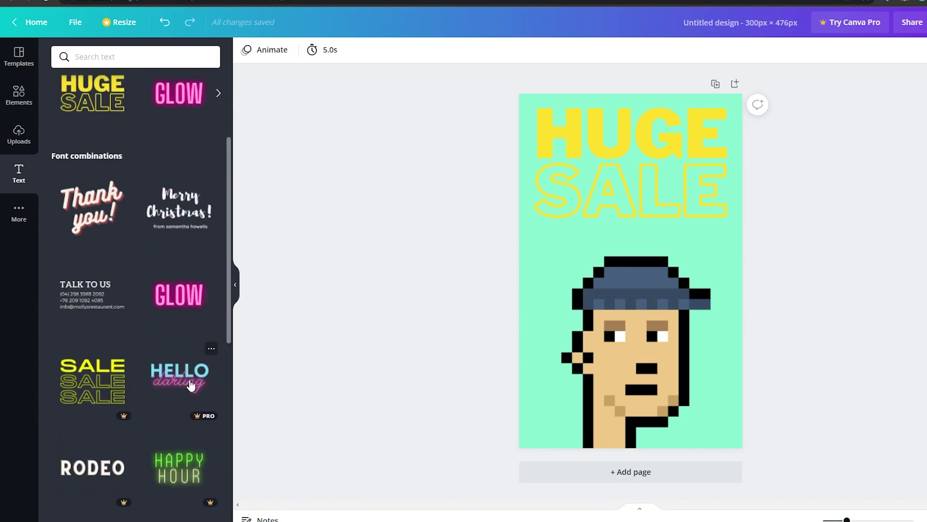
{"action": "scroll", "coordinate": [188, 289], "scroll_direction": "up", "scroll_amount": 3}
{"action": "left_click", "coordinate": [181, 202]}
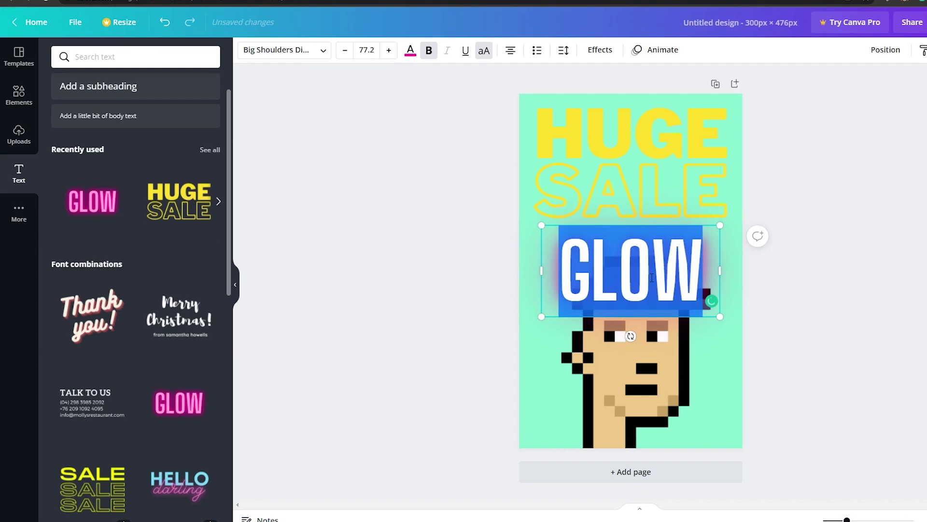
{"action": "type", "text": "BUY NOW"}
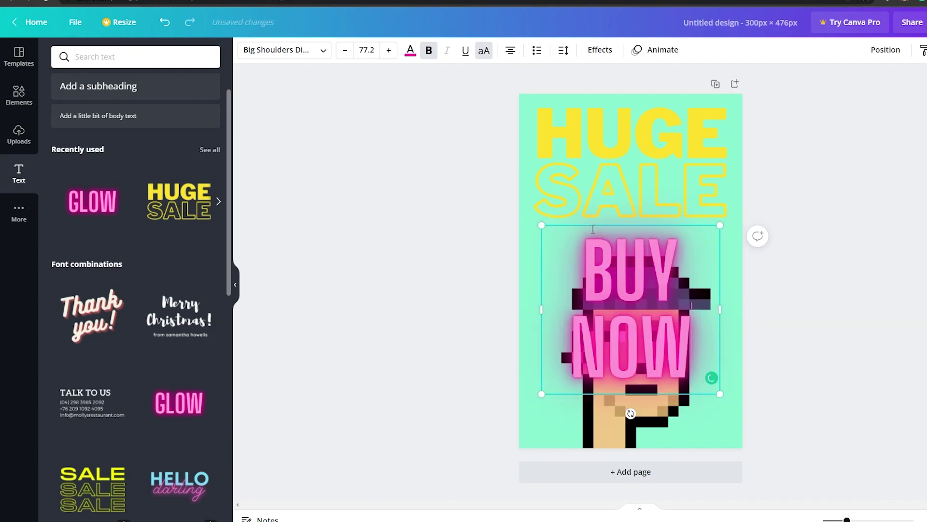
Shrink "HUGE SALE" to just over half the page width and arrange it beside "BUY NOW" above the character, with "BUY NOW" on the right
{"action": "left_click", "coordinate": [618, 213]}
{"action": "left_click_drag", "start_coordinate": [741, 232], "coordinate": [628, 172]}
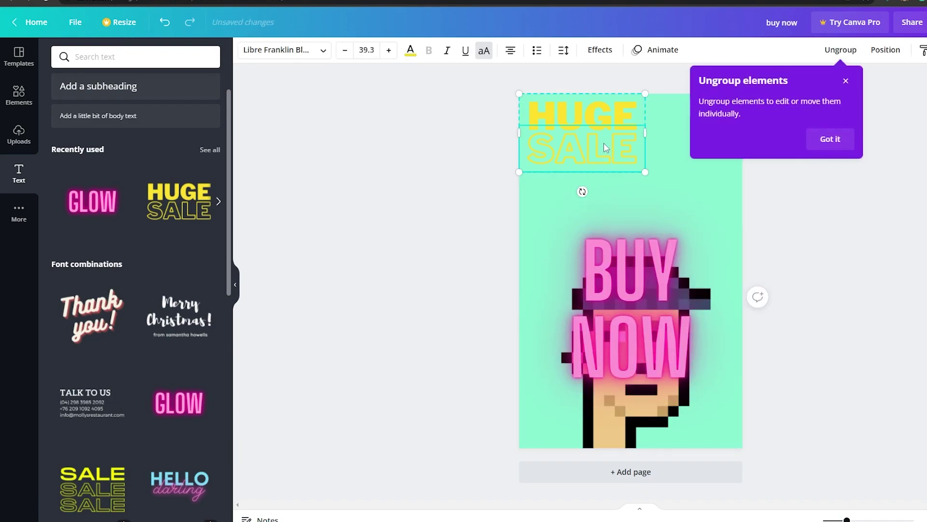
{"action": "left_click_drag", "start_coordinate": [625, 369], "coordinate": [676, 231]}
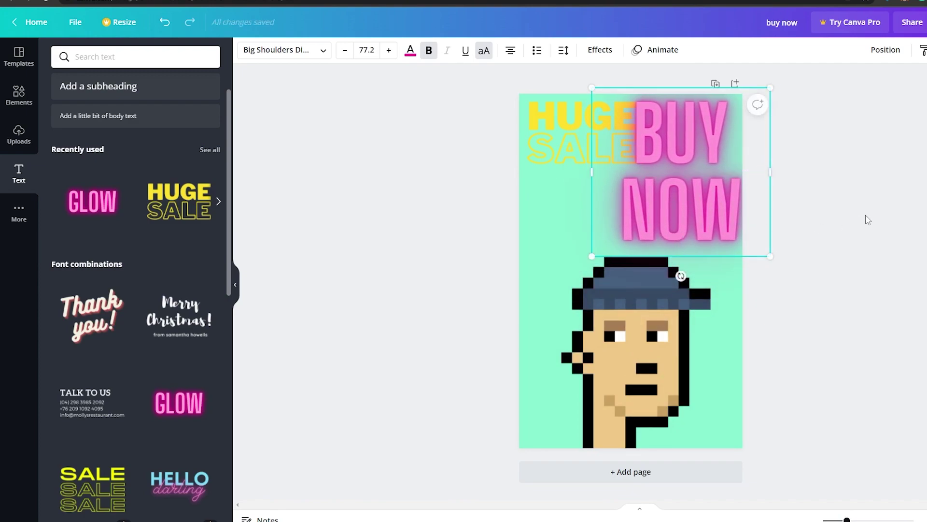
{"action": "left_click", "coordinate": [567, 138]}
{"action": "left_click_drag", "start_coordinate": [567, 137], "coordinate": [560, 150]}
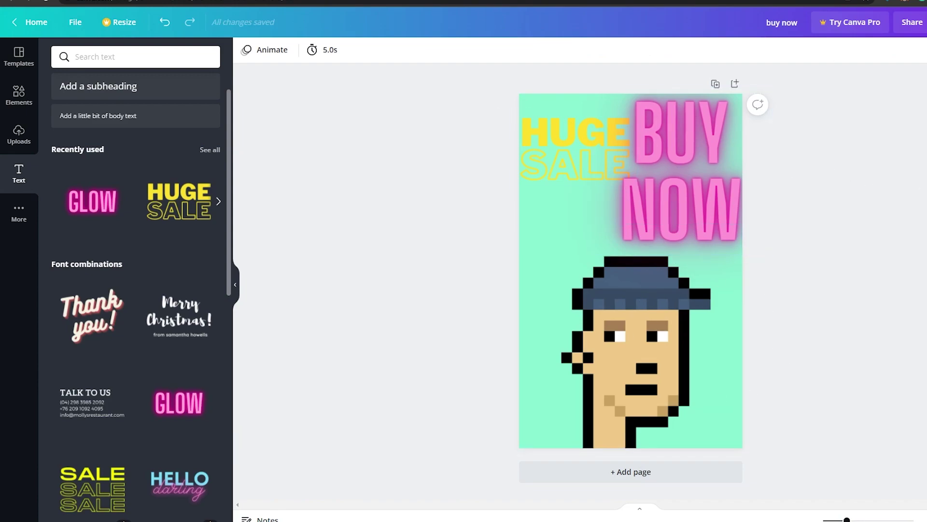
Download the banner as a JPG named "buy now" into the Pictures folder and return to the Canva home page
{"action": "left_click", "coordinate": [925, 23]}
{"action": "left_click", "coordinate": [926, 98]}
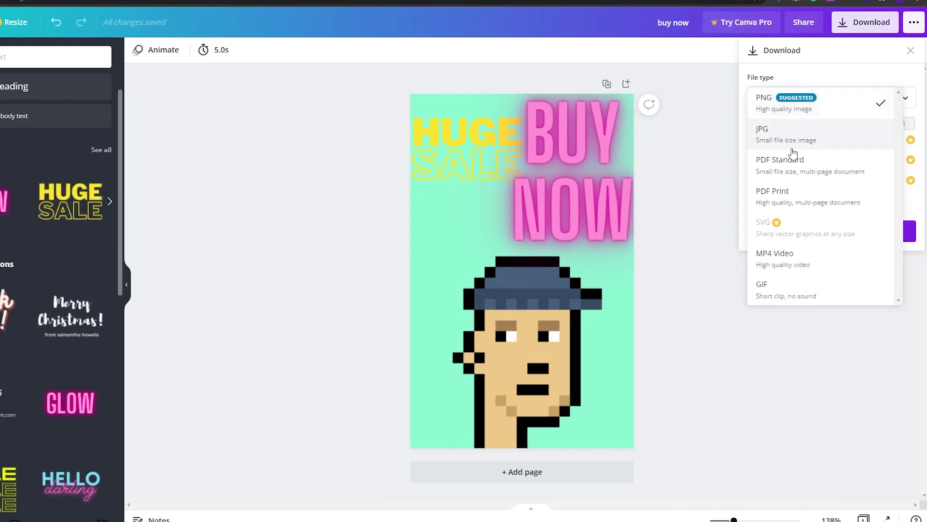
{"action": "left_click", "coordinate": [792, 135]}
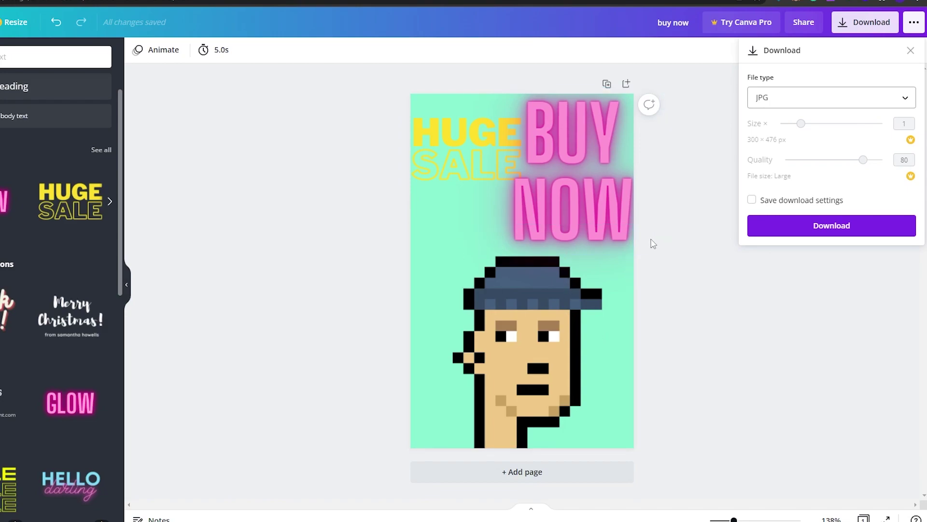
{"action": "left_click", "coordinate": [854, 225]}
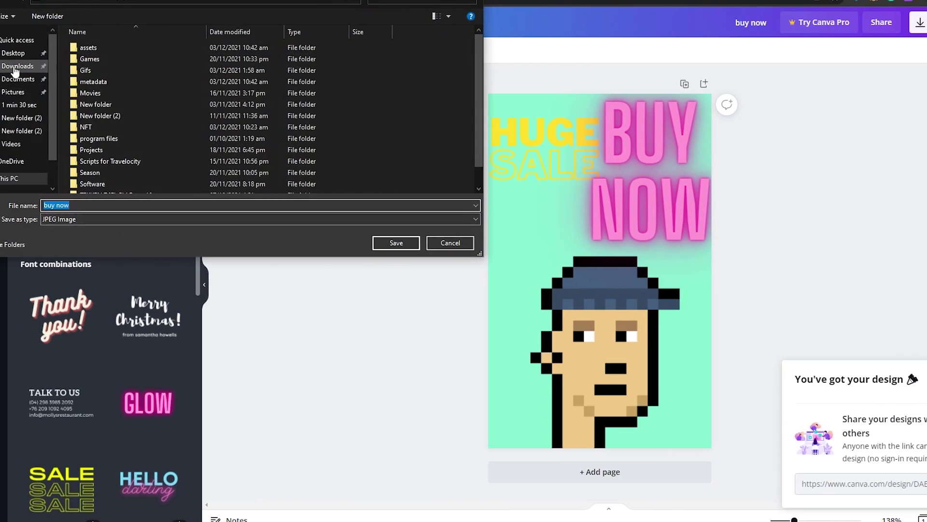
{"action": "left_click", "coordinate": [15, 70]}
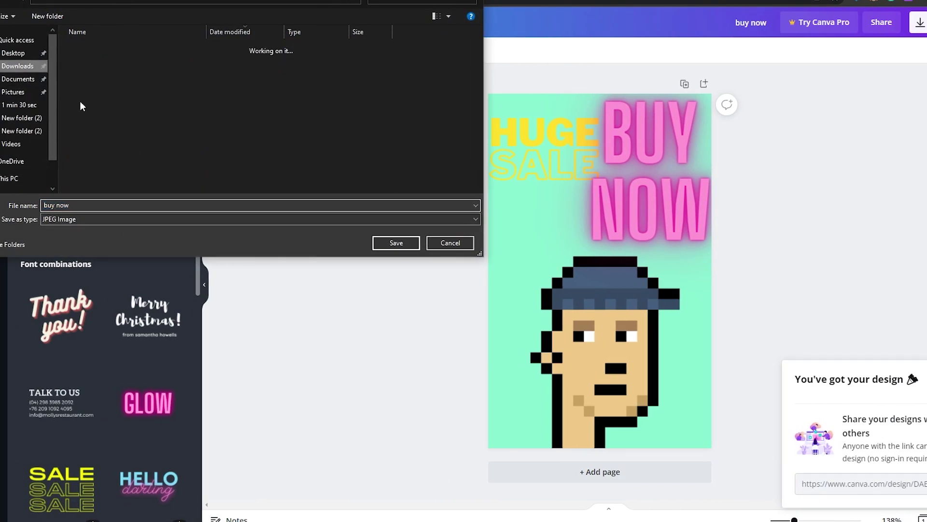
{"action": "scroll", "coordinate": [21, 140], "scroll_direction": "down", "scroll_amount": 1}
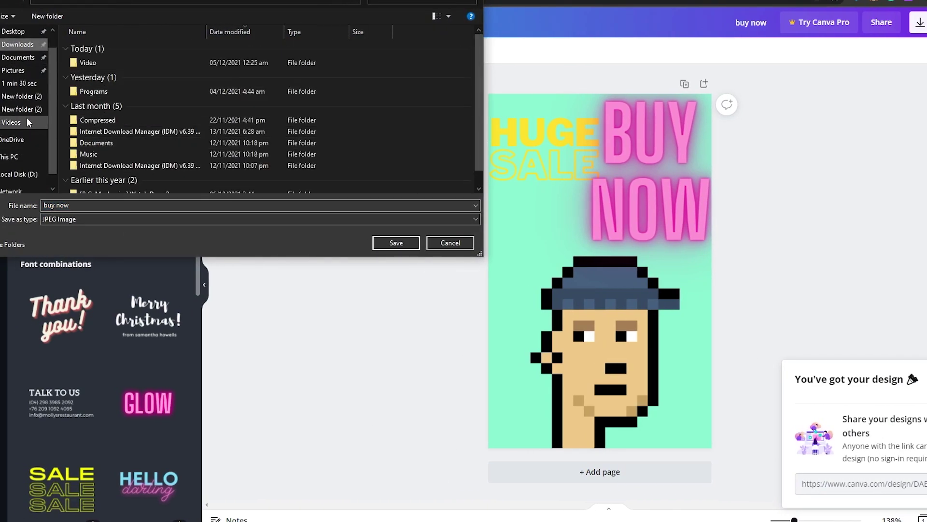
{"action": "left_click", "coordinate": [19, 70]}
{"action": "left_click", "coordinate": [396, 242]}
{"action": "key", "text": "alt+Left"}
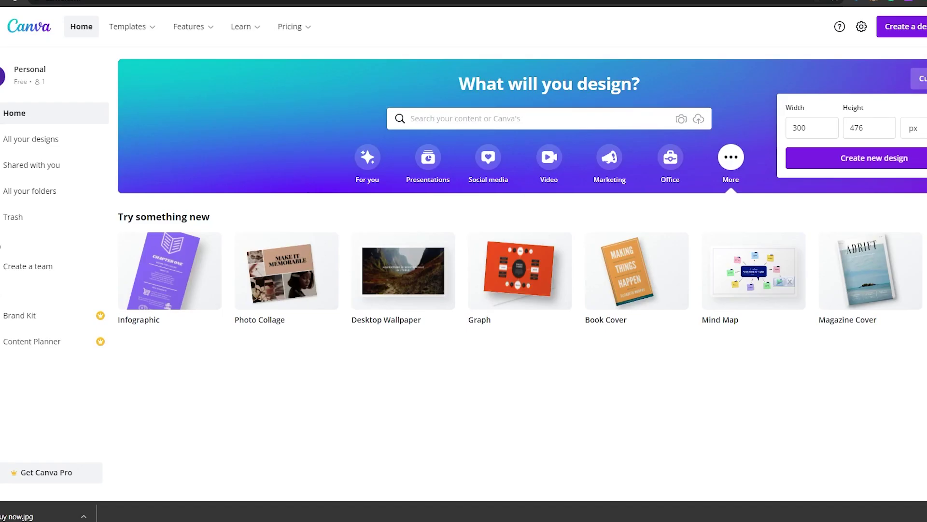
Switch to the Solsea collection form and upload the "buy now" image as the vertical promotional banner
{"action": "key", "text": "ctrl+Tab"}
{"action": "scroll", "coordinate": [543, 467], "scroll_direction": "up", "scroll_amount": 1}
{"action": "scroll", "coordinate": [456, 362], "scroll_direction": "down", "scroll_amount": 2}
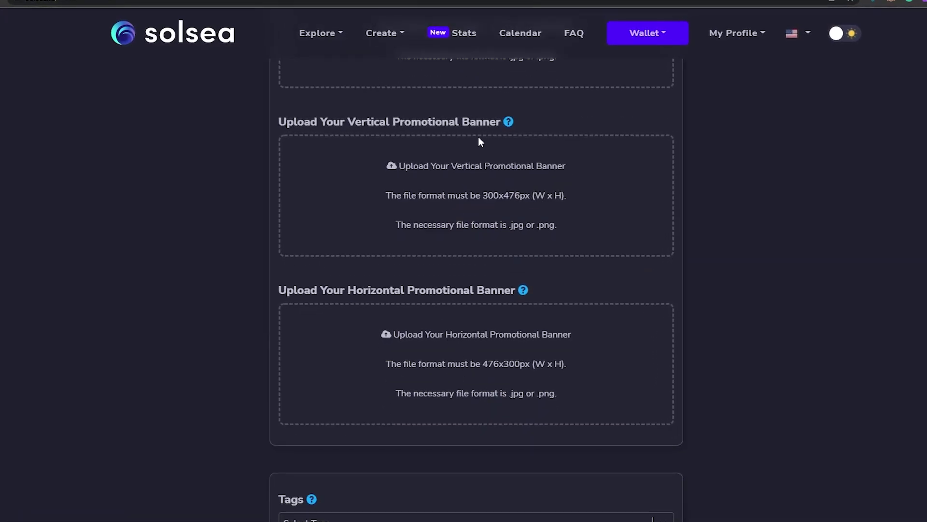
{"action": "left_click", "coordinate": [485, 188]}
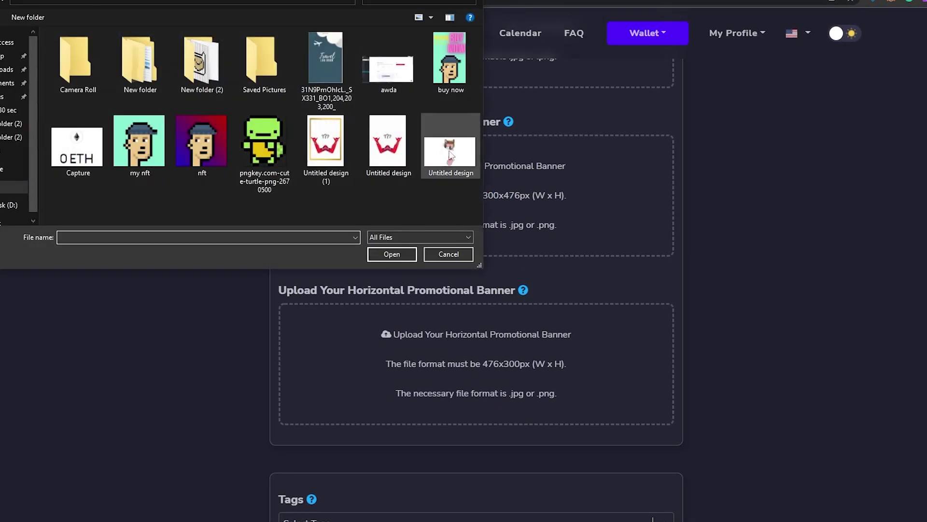
{"action": "left_click", "coordinate": [451, 61]}
{"action": "left_click", "coordinate": [392, 251]}
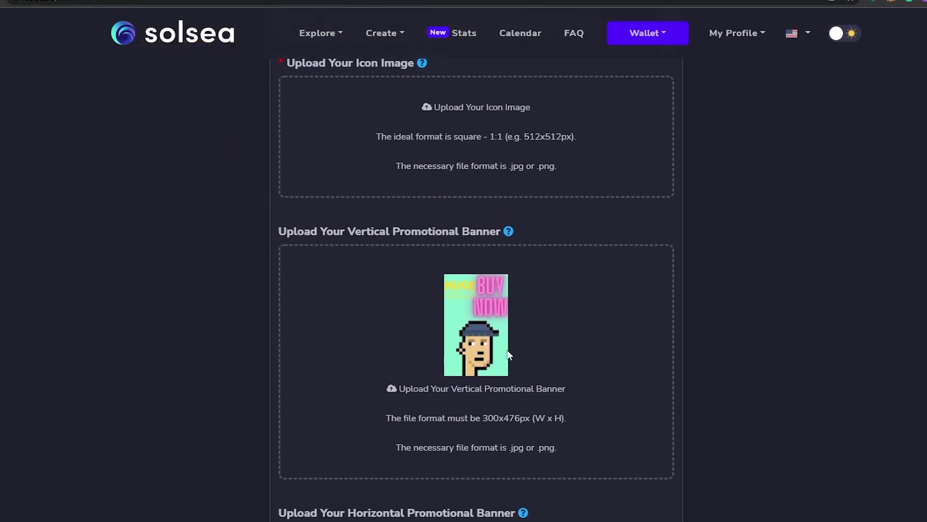
Review the collection form's banner images, tags, collection symbol hint, supply, minting date, initial price and social link fields
{"action": "scroll", "coordinate": [507, 349], "scroll_direction": "up", "scroll_amount": 2}
{"action": "scroll", "coordinate": [505, 377], "scroll_direction": "down", "scroll_amount": 2}
{"action": "scroll", "coordinate": [547, 318], "scroll_direction": "down", "scroll_amount": 5}
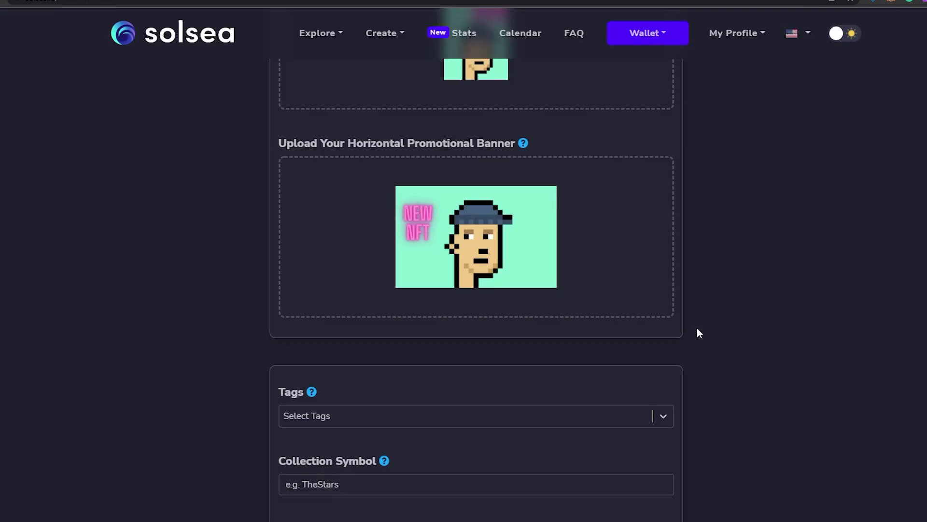
{"action": "scroll", "coordinate": [697, 332], "scroll_direction": "up", "scroll_amount": 5}
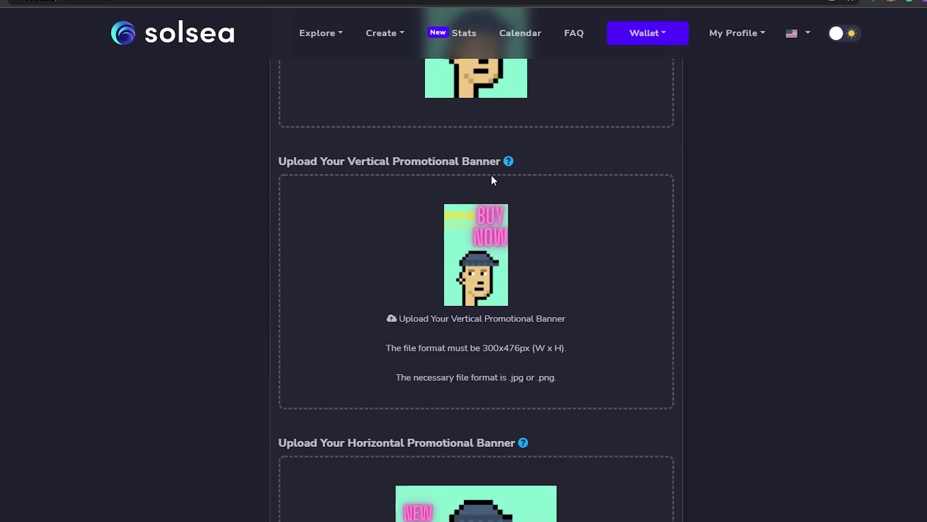
{"action": "scroll", "coordinate": [489, 323], "scroll_direction": "down", "scroll_amount": 10}
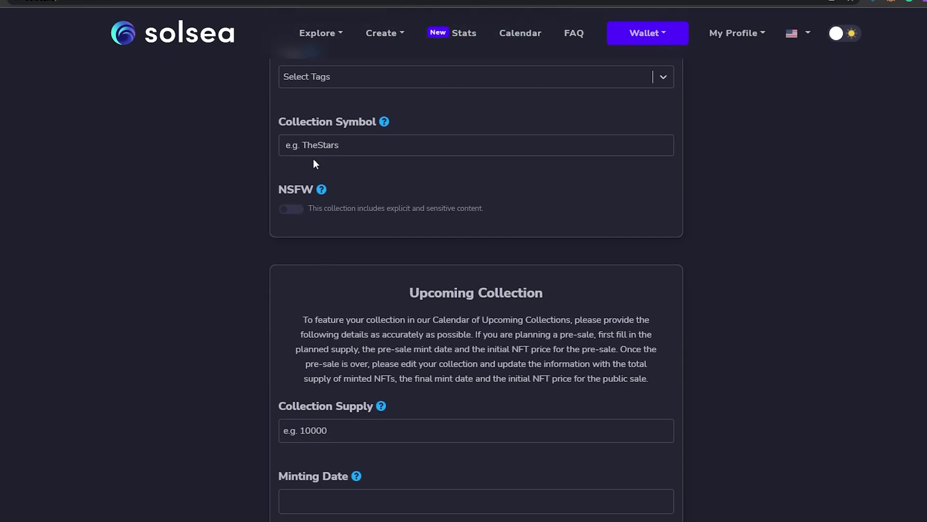
{"action": "scroll", "coordinate": [324, 159], "scroll_direction": "up", "scroll_amount": 1}
{"action": "scroll", "coordinate": [337, 187], "scroll_direction": "down", "scroll_amount": 1}
{"action": "mouse_move", "coordinate": [386, 123]}
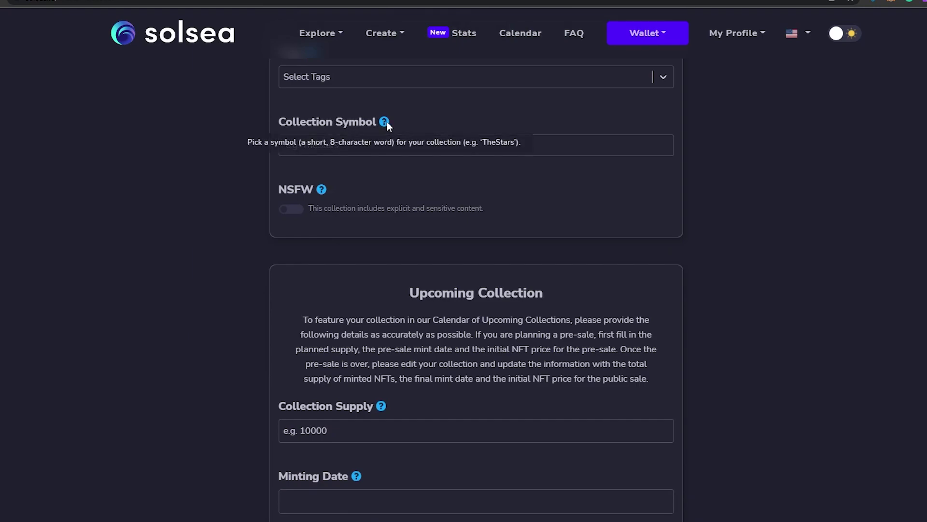
{"action": "scroll", "coordinate": [469, 209], "scroll_direction": "down", "scroll_amount": 5}
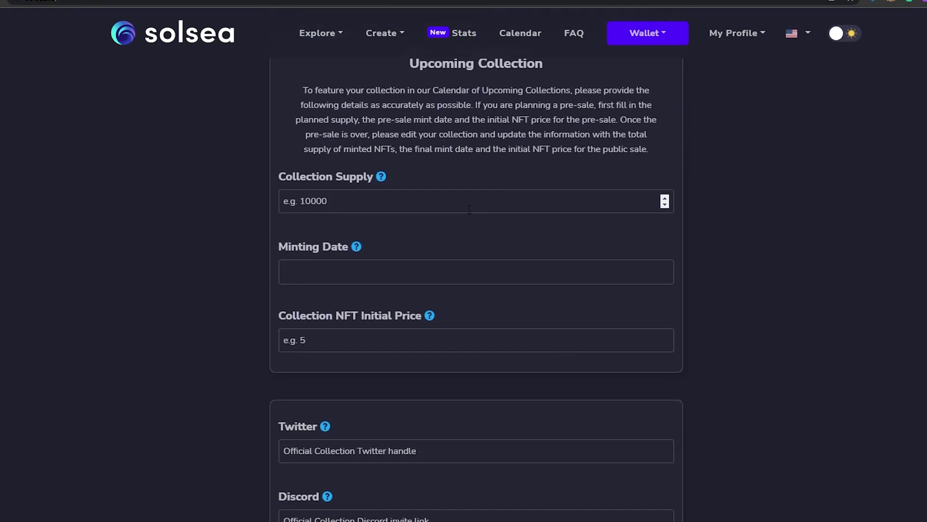
{"action": "scroll", "coordinate": [469, 208], "scroll_direction": "down", "scroll_amount": 1}
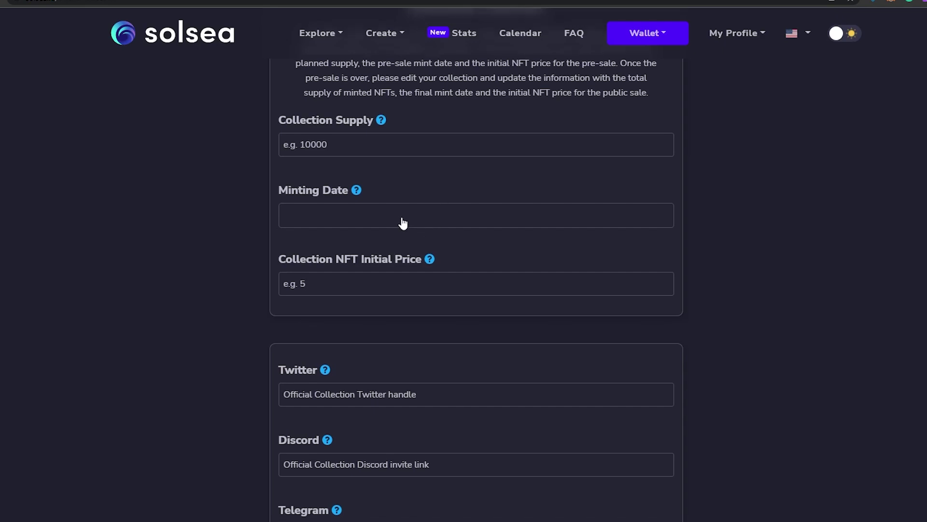
{"action": "scroll", "coordinate": [404, 224], "scroll_direction": "down", "scroll_amount": 1}
{"action": "scroll", "coordinate": [383, 176], "scroll_direction": "down", "scroll_amount": 1}
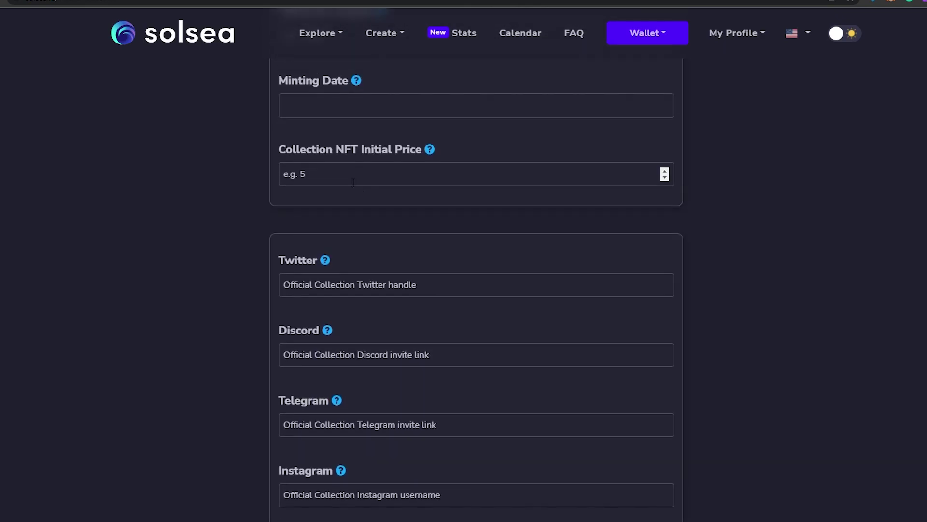
{"action": "scroll", "coordinate": [392, 177], "scroll_direction": "down", "scroll_amount": 6}
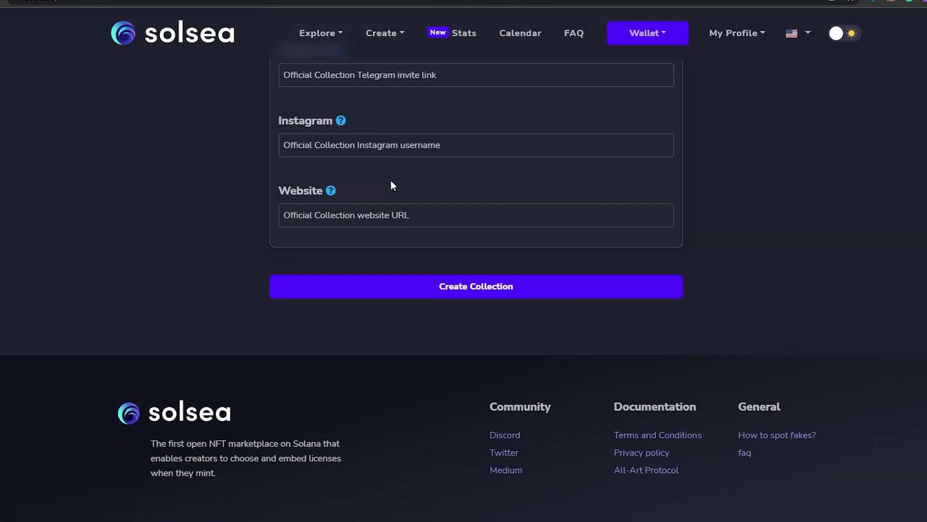
{"action": "scroll", "coordinate": [391, 184], "scroll_direction": "up", "scroll_amount": 4}
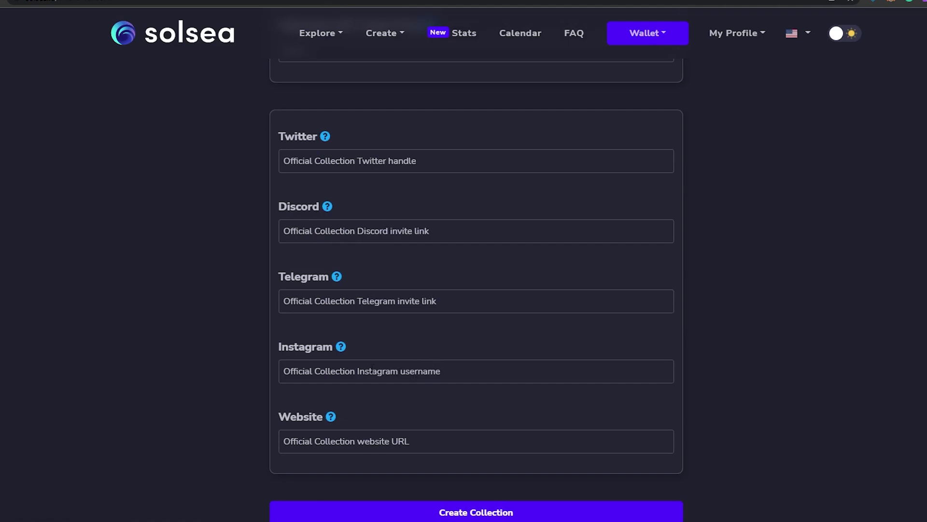
Try to create the collection and check the form's title, description and header image fields
{"action": "left_click", "coordinate": [473, 513]}
{"action": "scroll", "coordinate": [517, 484], "scroll_direction": "down", "scroll_amount": 4}
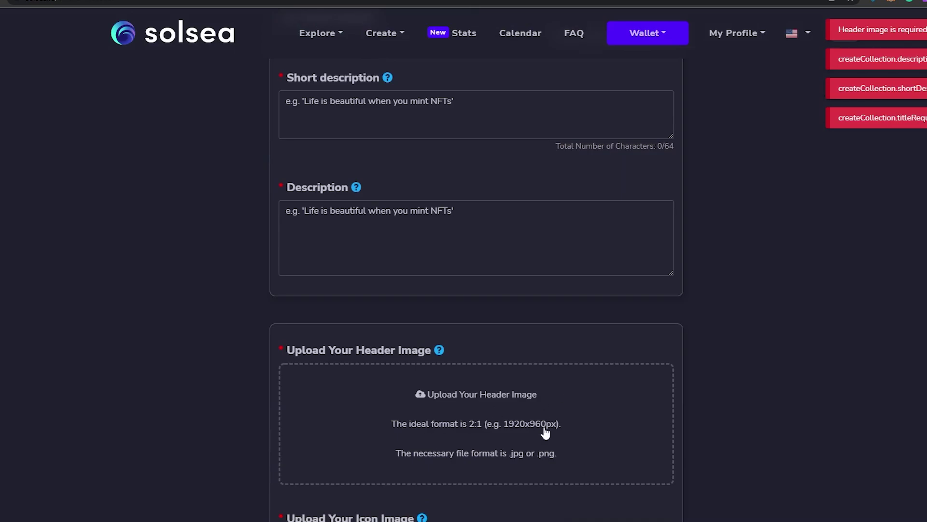
{"action": "scroll", "coordinate": [505, 429], "scroll_direction": "up", "scroll_amount": 4}
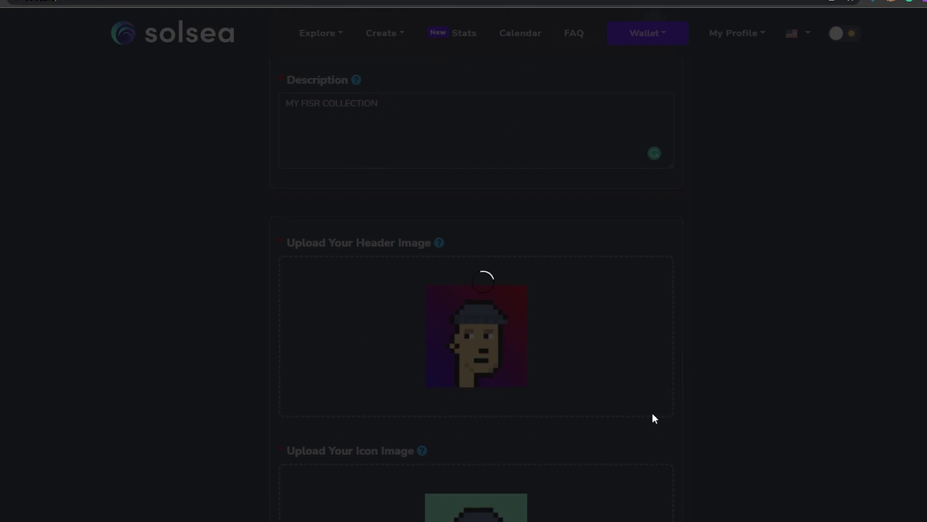
{"action": "scroll", "coordinate": [680, 160], "scroll_direction": "up", "scroll_amount": 2}
{"action": "scroll", "coordinate": [580, 172], "scroll_direction": "down", "scroll_amount": 15}
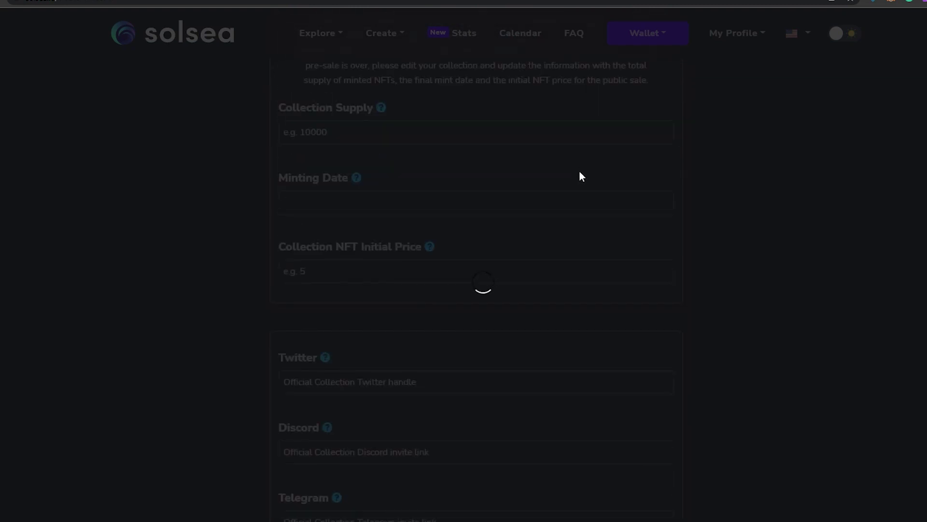
{"action": "scroll", "coordinate": [579, 176], "scroll_direction": "down", "scroll_amount": 7}
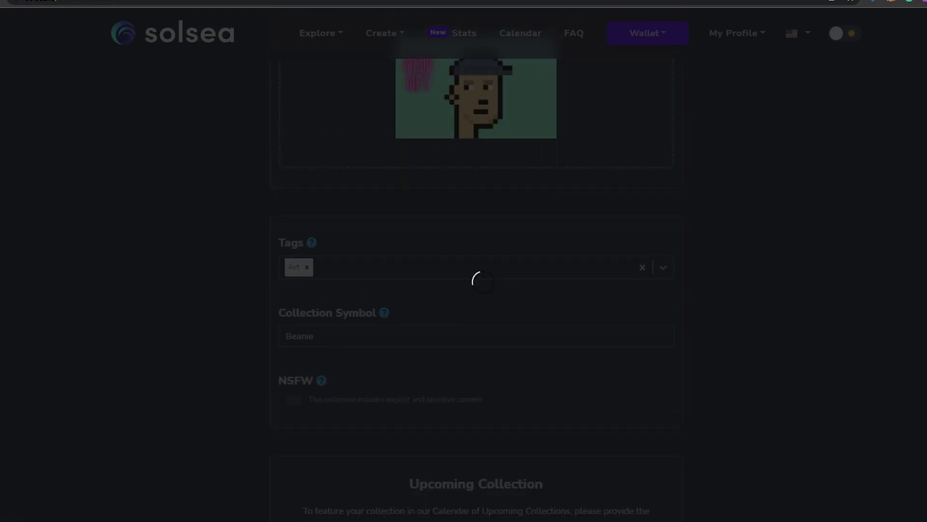
{"action": "scroll", "coordinate": [398, 231], "scroll_direction": "down", "scroll_amount": 10}
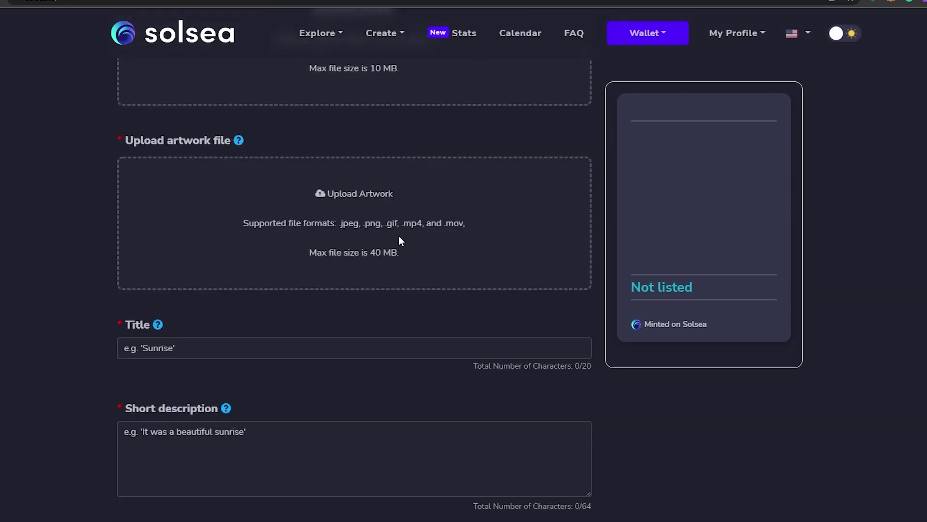